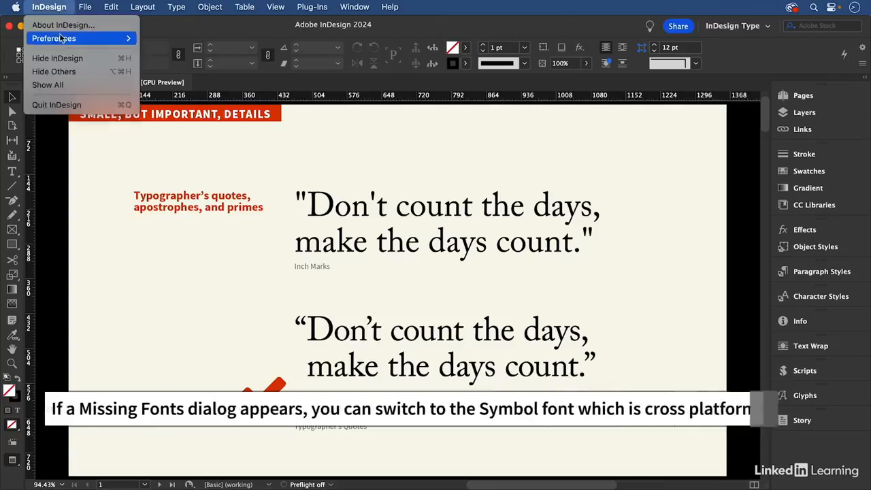
# - Check the Use Typographer's Quotes option in the Type preferences and accept the settings
pyautogui.moveTo(89, 38)
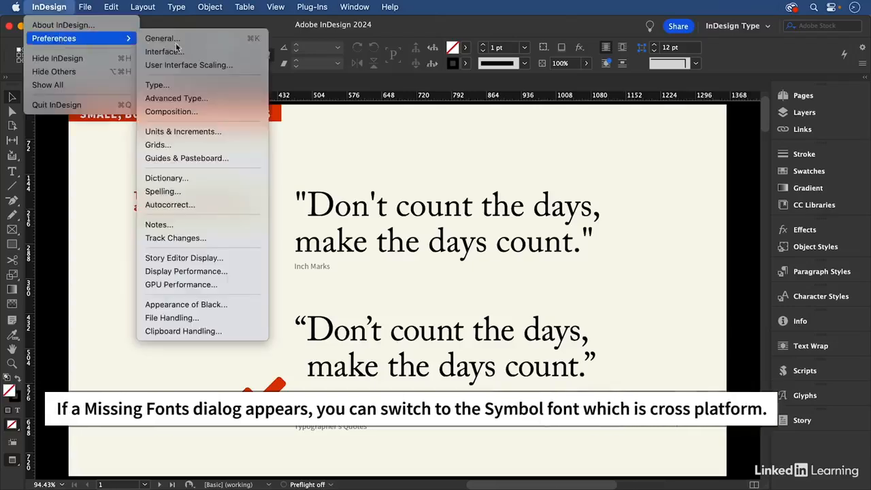
pyautogui.click(201, 90)
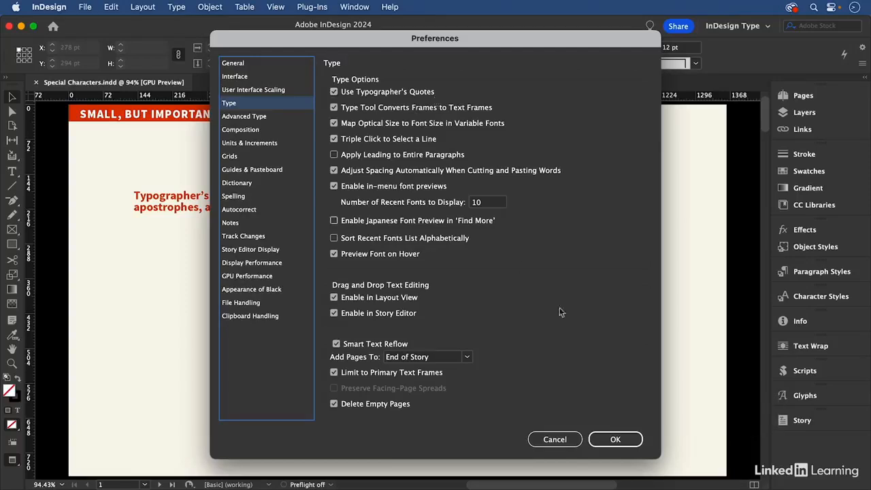
pyautogui.click(634, 440)
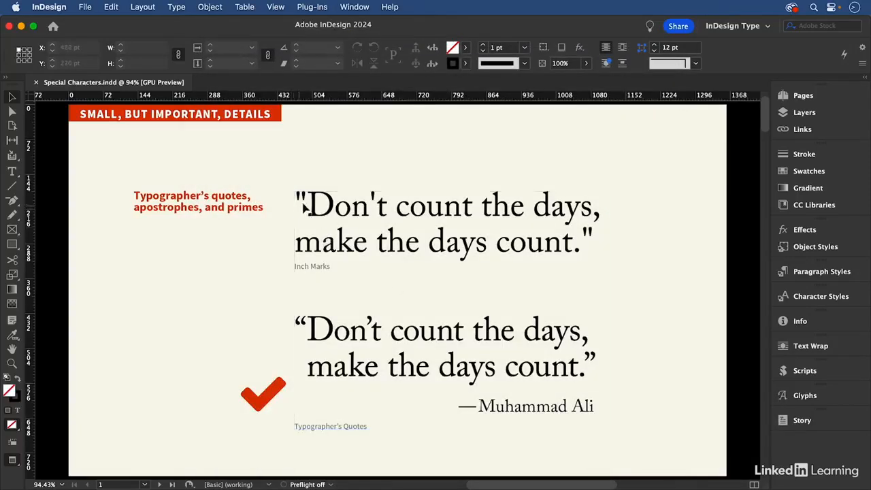
# - Replace the straight opening and closing double quotes of the upper quotation with curly typographer's quotes
pyautogui.doubleClick(306, 204)
pyautogui.hotkey('shift', 'Left')
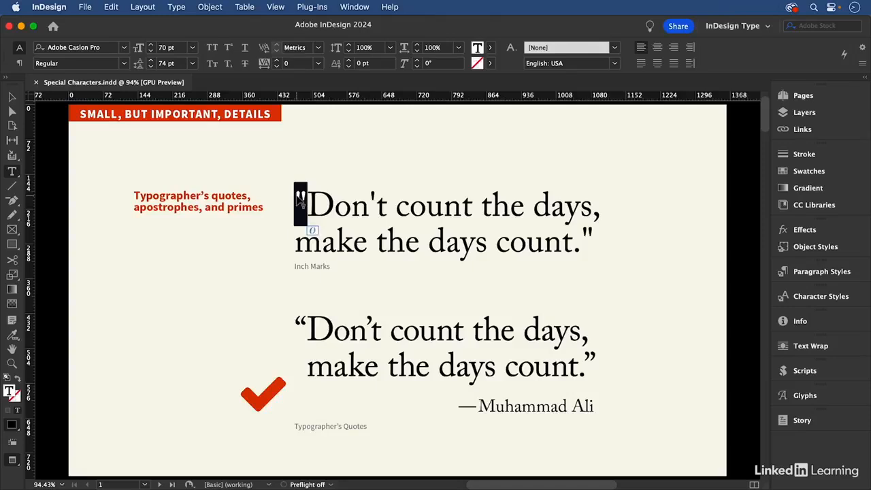
pyautogui.write('"')
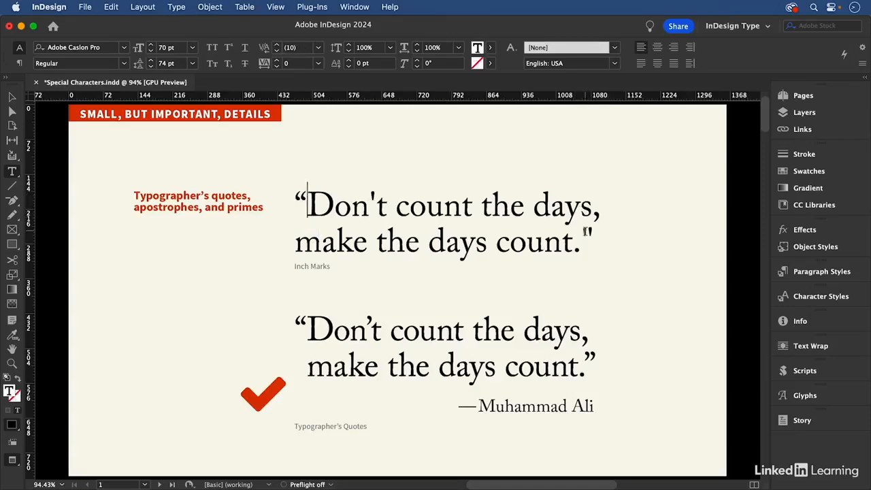
pyautogui.click(589, 234)
pyautogui.hotkey('shift', 'Left')
pyautogui.write('"')
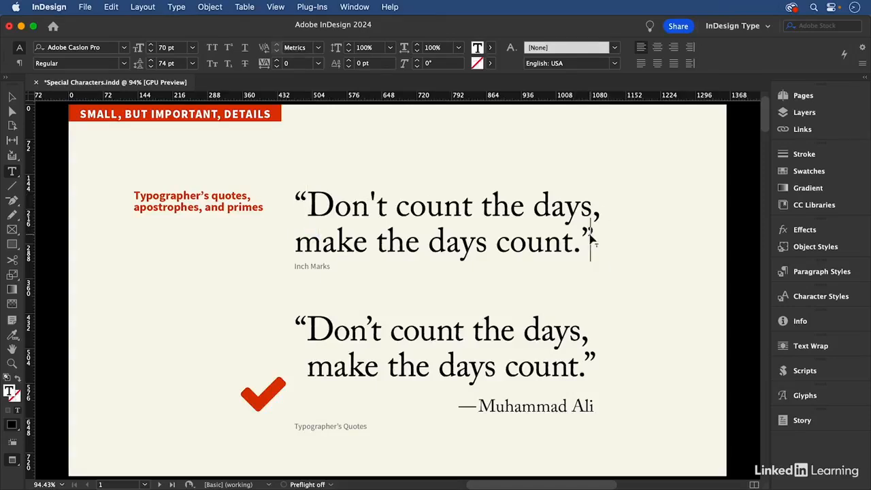
# - Replace the straight apostrophe in the upper "Don't" with a curly one and insert an Indent to Here character after the opening quote
pyautogui.click(377, 199)
pyautogui.hotkey('shift', 'Left')
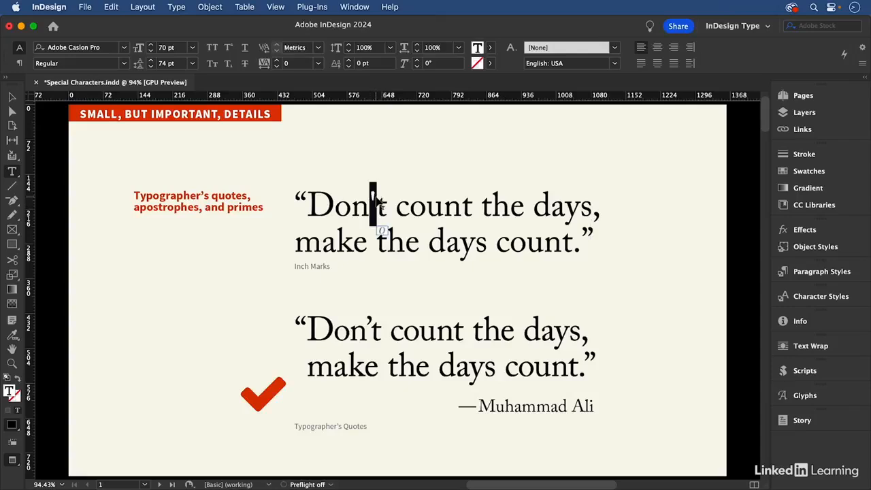
pyautogui.write("'")
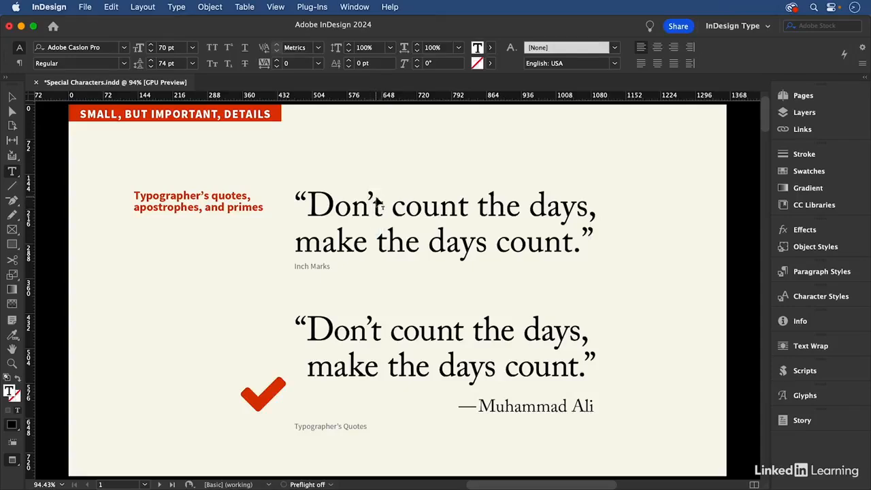
pyautogui.click(321, 197)
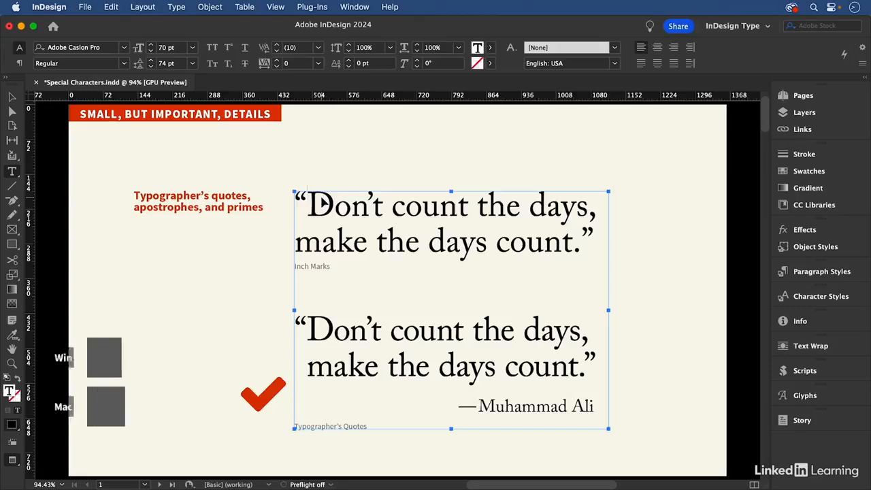
pyautogui.press('super+backslash')
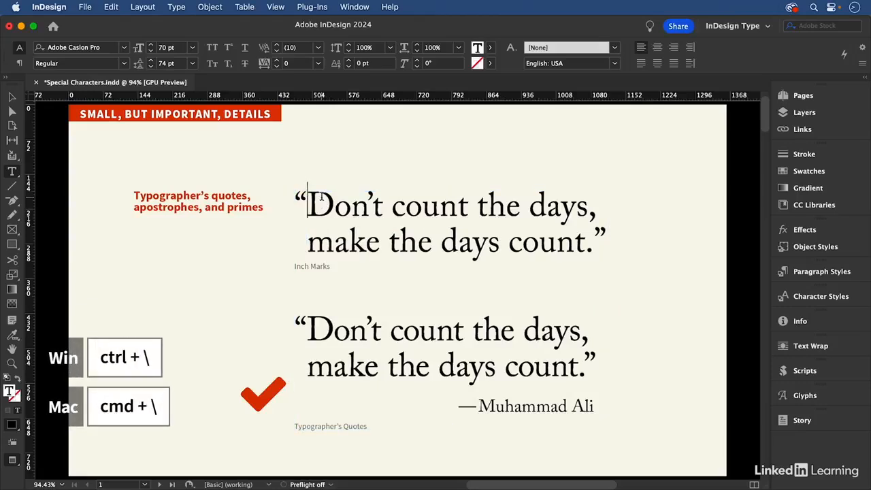
# - Compare the inch and feet marks on page 2 with the prime marks from the Symbol font
pyautogui.hotkey('shift', 'pagedown')
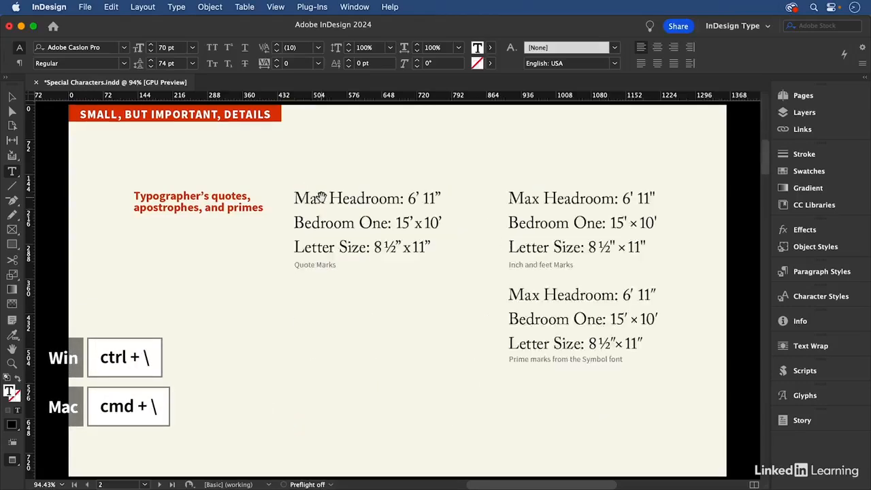
pyautogui.press('super+space')
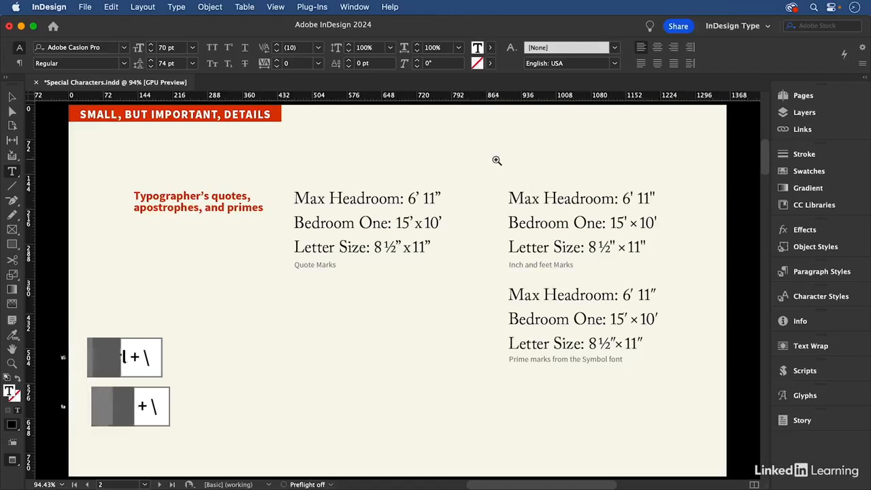
pyautogui.moveTo(495, 160); pyautogui.dragTo(696, 395)
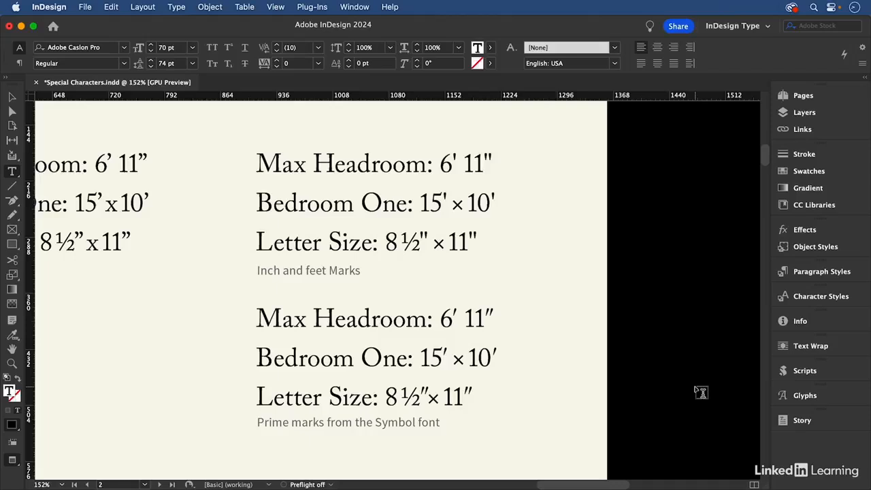
pyautogui.tripleClick(382, 319)
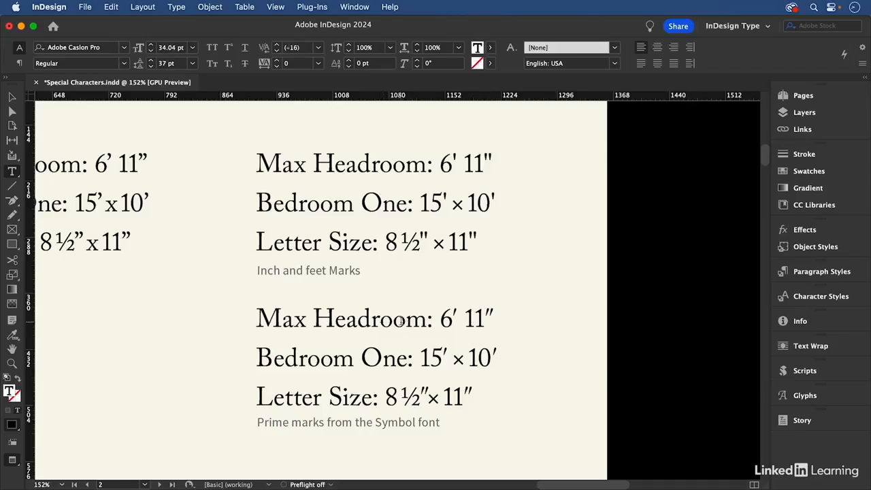
pyautogui.click(476, 354)
pyautogui.scroll(3, 544, 364)
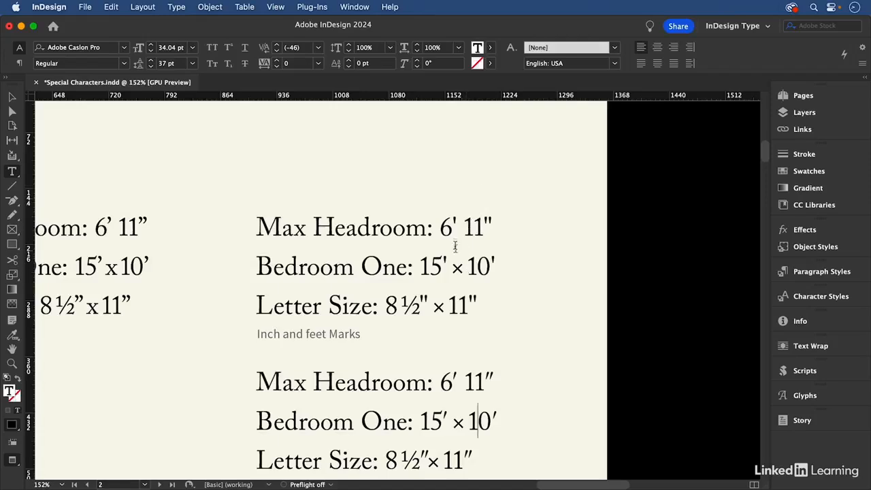
# - Replace the foot mark after the 6 in the "Inch and feet Marks" Max Headroom line with the Symbol font's prime glyph
pyautogui.moveTo(450, 219); pyautogui.dragTo(457, 221)
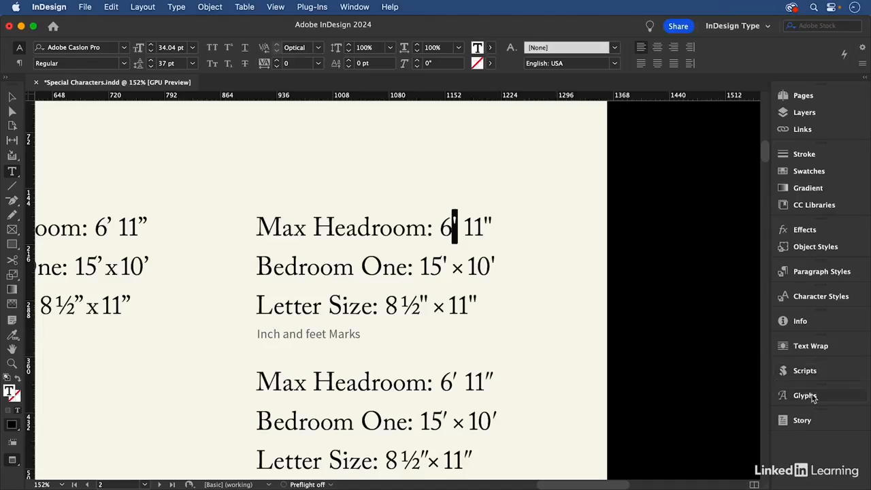
pyautogui.click(182, 8)
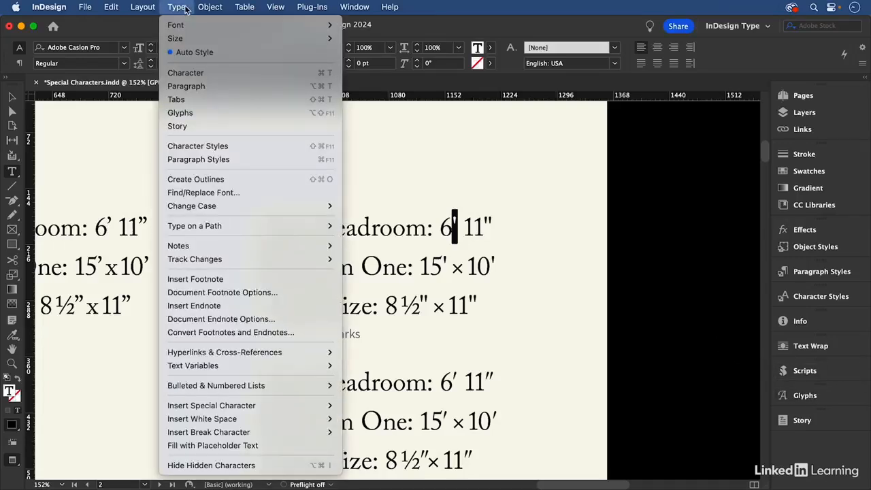
pyautogui.click(199, 114)
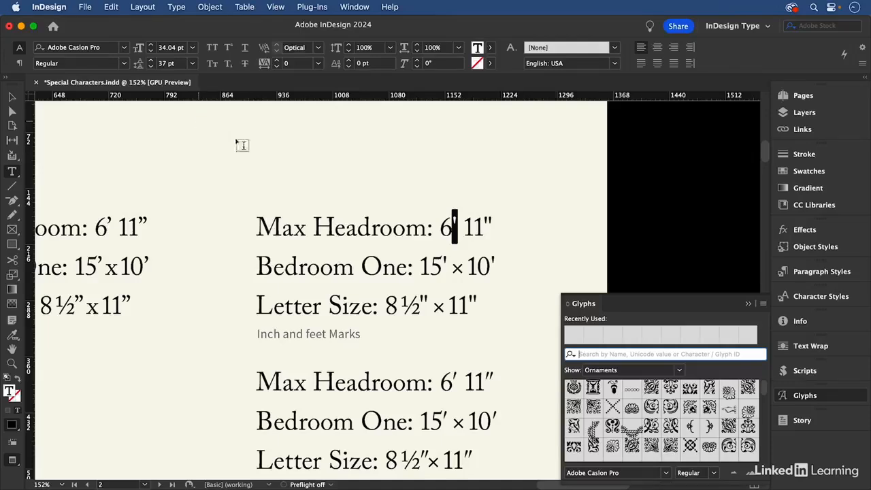
pyautogui.click(624, 475)
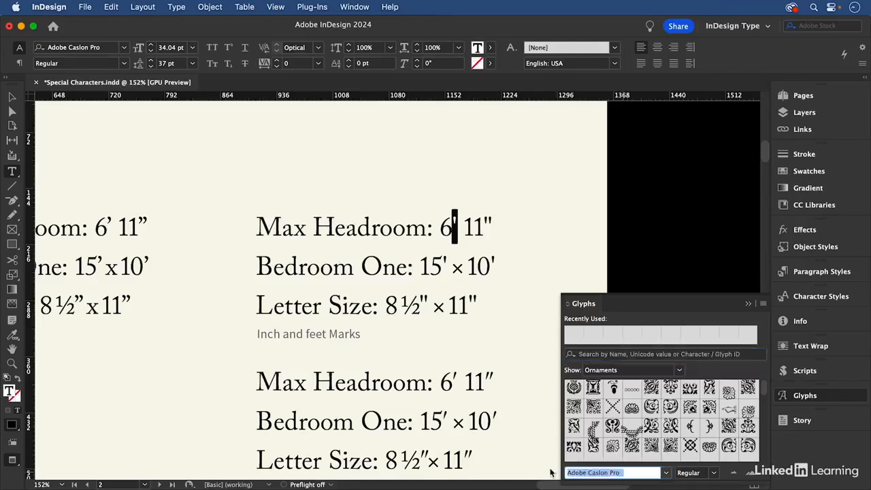
pyautogui.write('Symbol')
pyautogui.press('Tab')
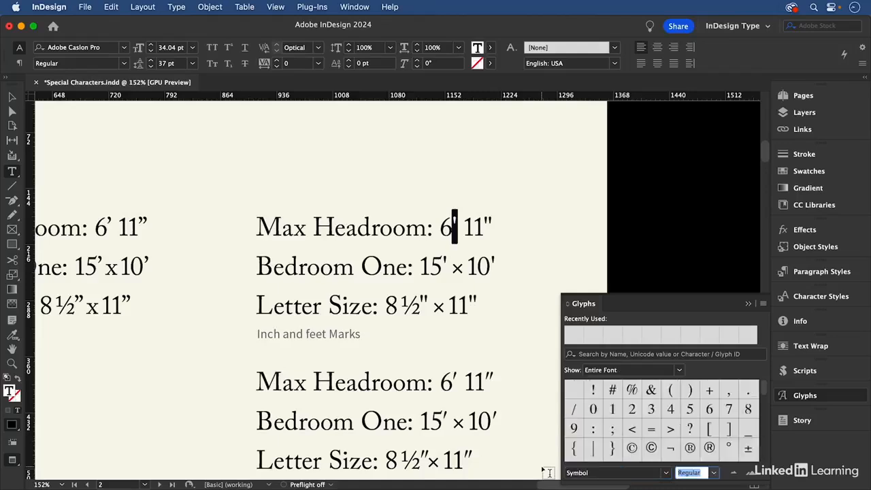
pyautogui.doubleClick(728, 389)
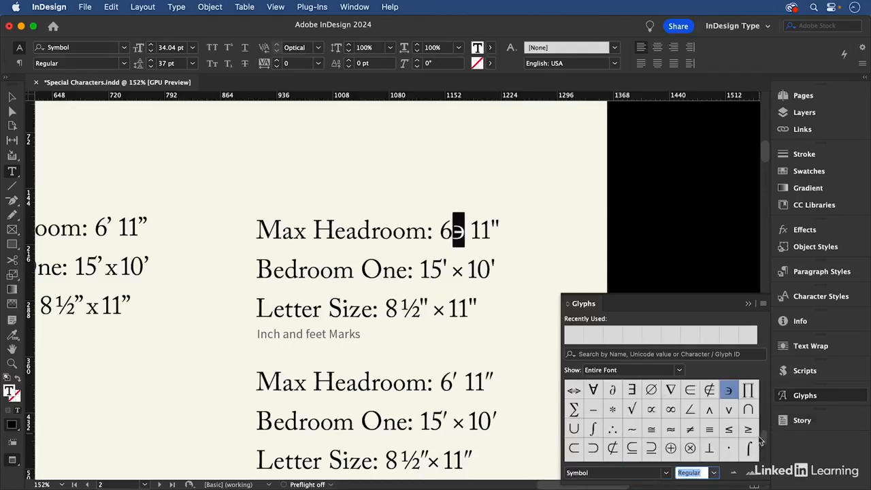
pyautogui.moveTo(761, 441); pyautogui.dragTo(765, 396)
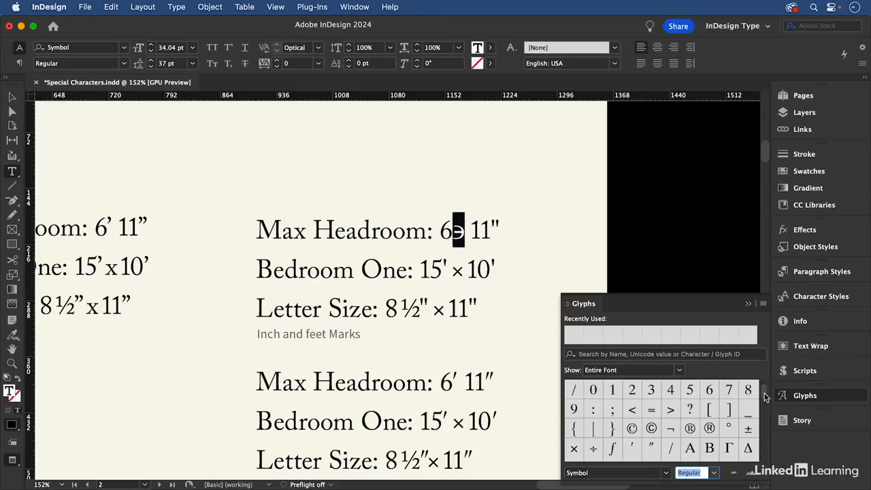
pyautogui.doubleClick(632, 447)
# - Replace the inch mark after the 11 in the same Max Headroom line with the Symbol font's double prime glyph
pyautogui.press('End')
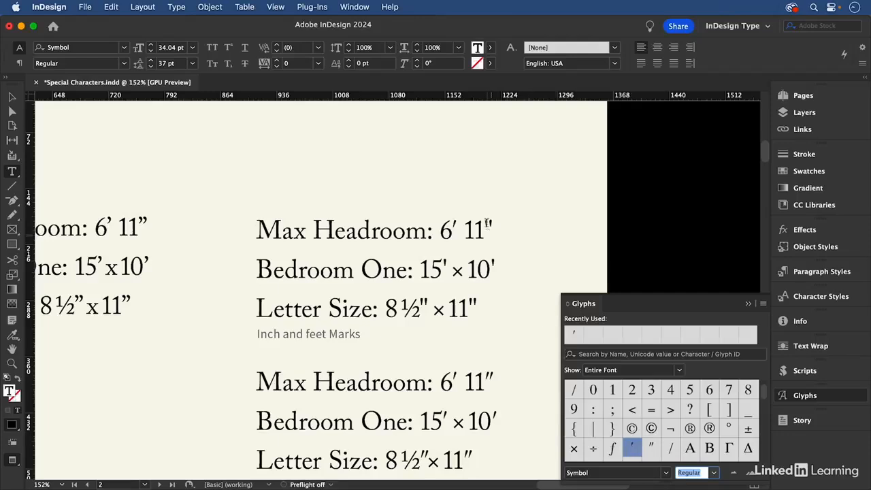
pyautogui.hotkey('shift', 'Left')
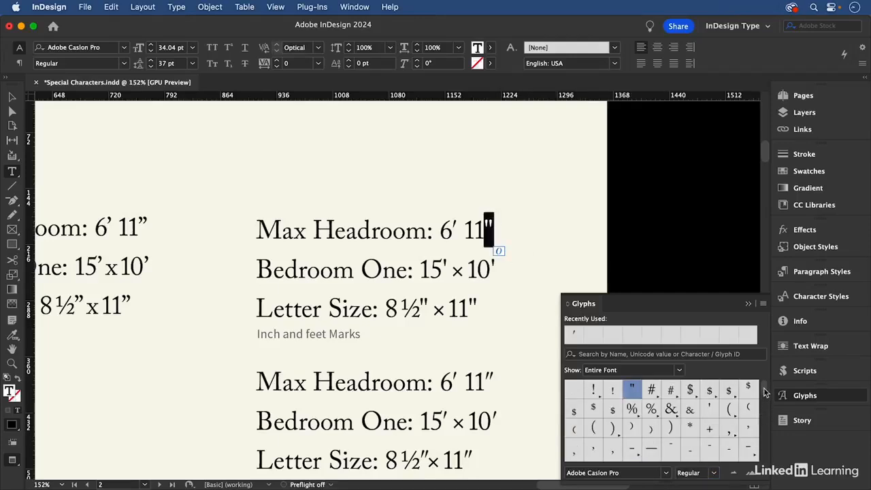
pyautogui.moveTo(623, 472); pyautogui.dragTo(562, 468)
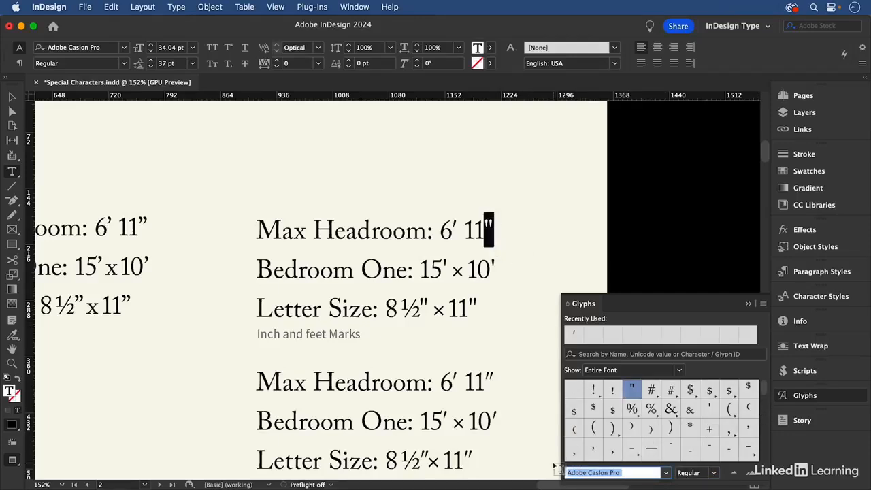
pyautogui.write('Source Sans Pro')
pyautogui.write('ymbol')
pyautogui.press('Tab')
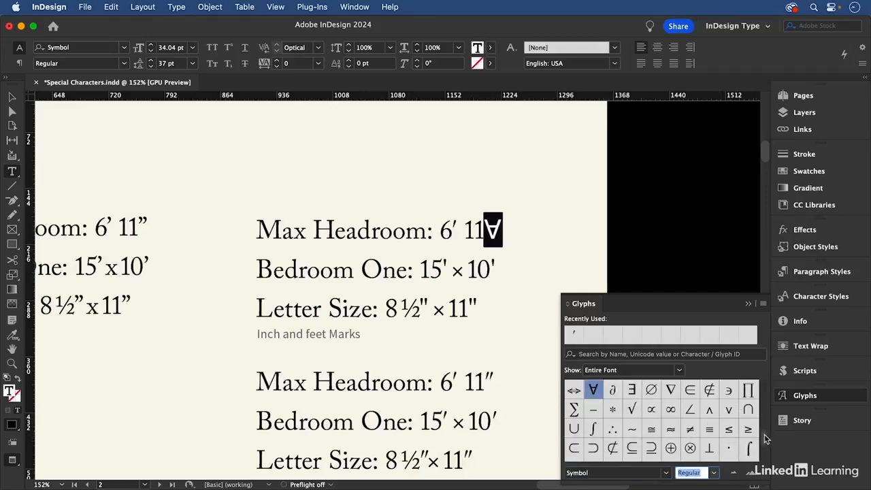
pyautogui.scroll(5, 748, 429)
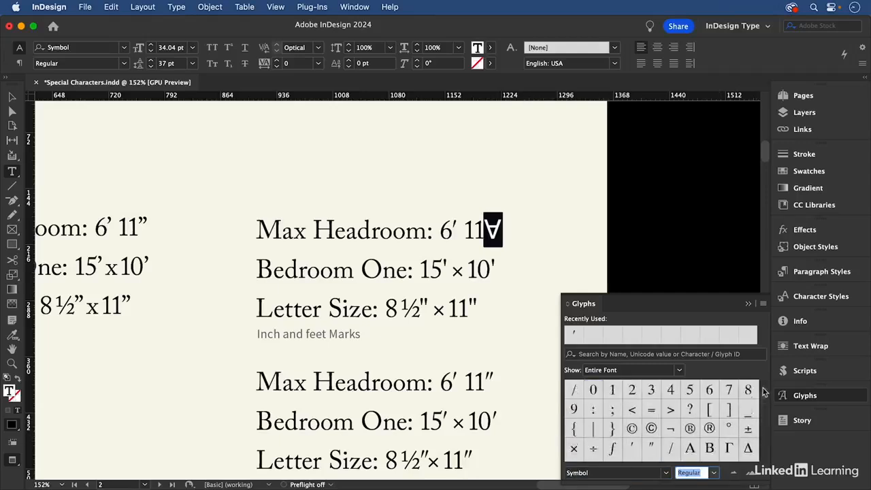
pyautogui.doubleClick(652, 446)
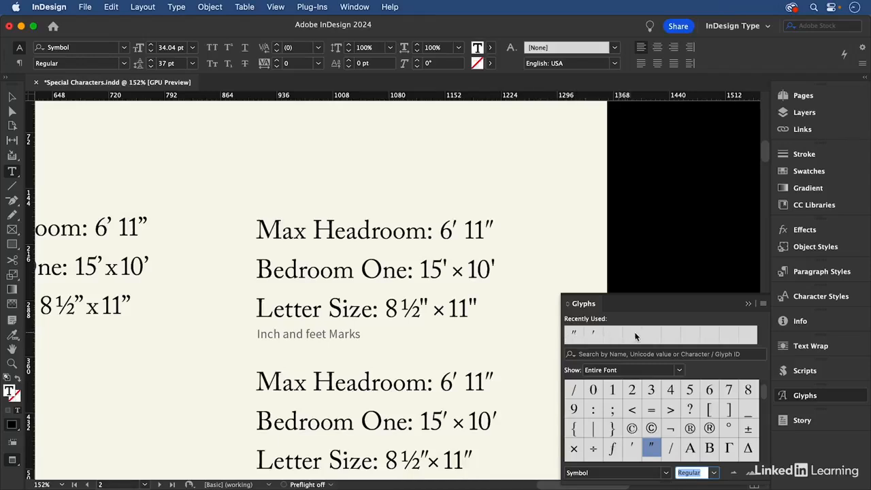
# - Replace both foot marks in the Bedroom One line with the recently used prime glyph
pyautogui.moveTo(442, 268); pyautogui.dragTo(496, 269)
pyautogui.doubleClick(594, 333)
pyautogui.doubleClick(593, 333)
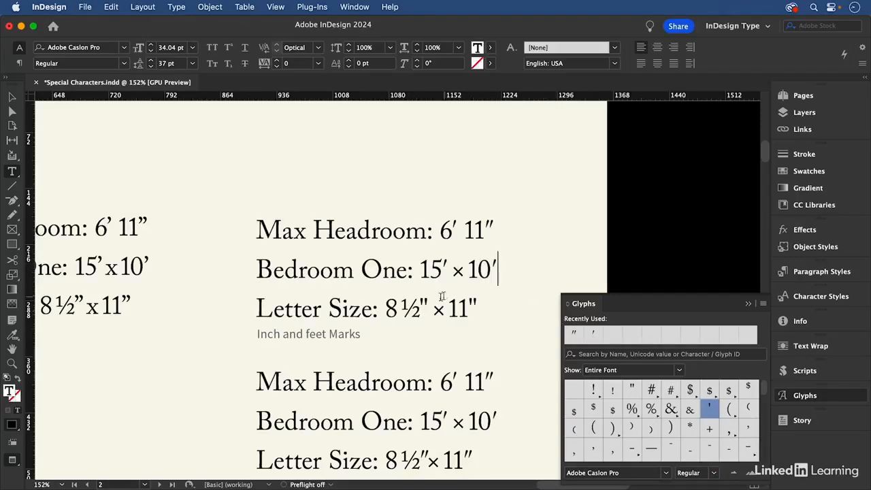
# - Replace both inch marks in the Letter Size line with the recently used double prime glyph
pyautogui.moveTo(419, 300); pyautogui.dragTo(479, 306)
pyautogui.doubleClick(573, 333)
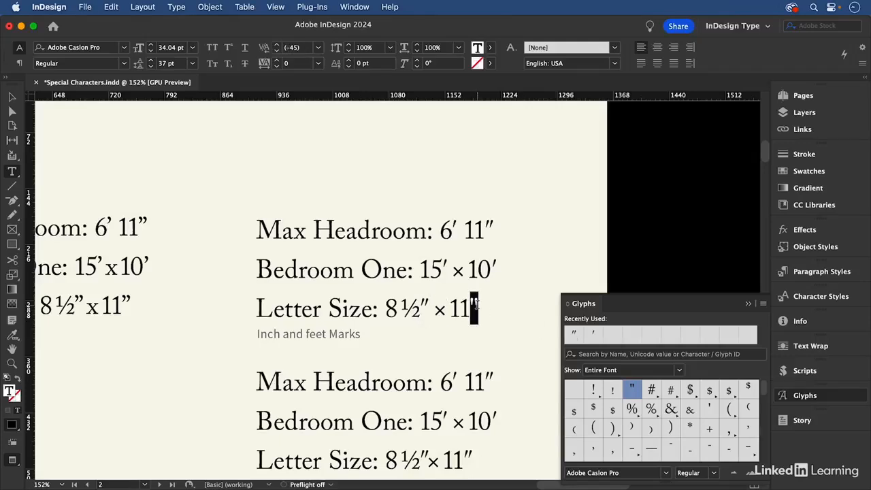
pyautogui.doubleClick(574, 334)
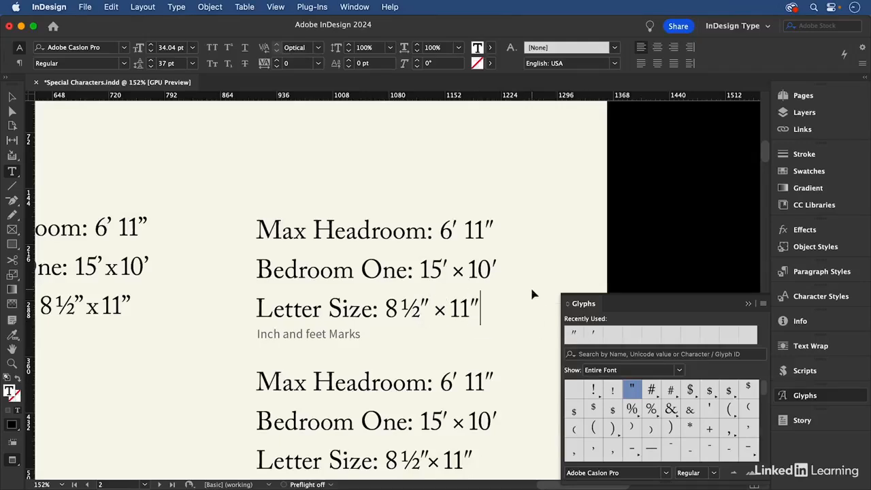
# - On page 3, replace the opening single quote before the n in the first "Fish 'n' Chips" line with an apostrophe
pyautogui.press('super+0')
pyautogui.hotkey('shift', 'pagedown')
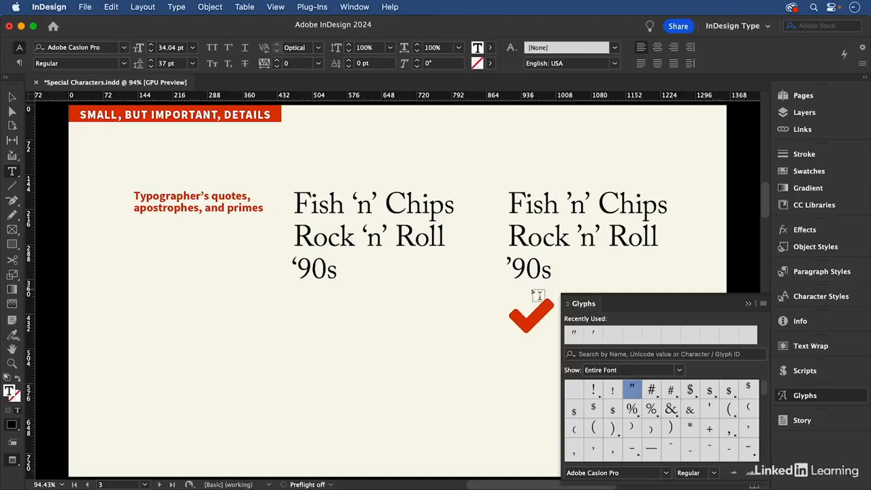
pyautogui.click(748, 304)
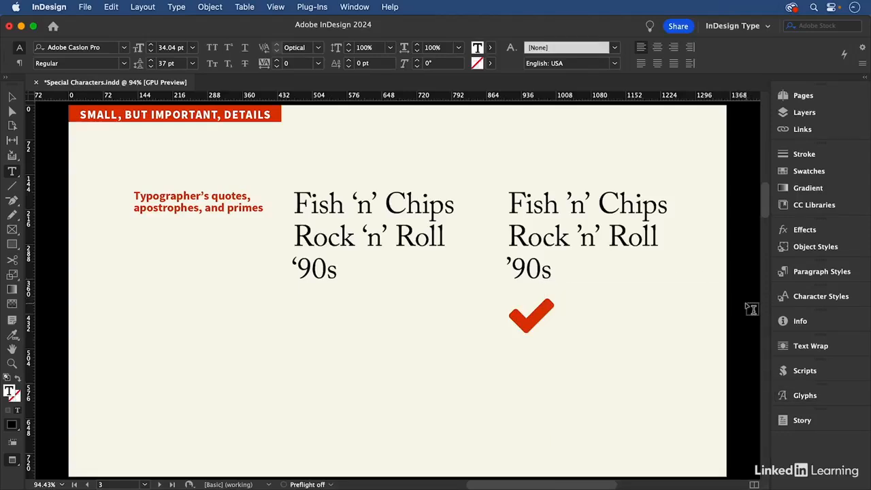
pyautogui.press('super+space')
pyautogui.moveTo(255, 161); pyautogui.dragTo(491, 328)
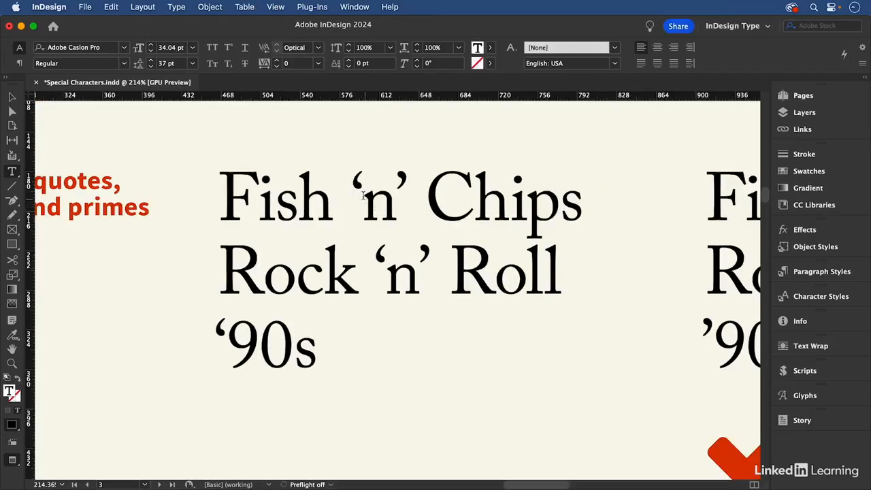
pyautogui.moveTo(352, 189); pyautogui.dragTo(366, 188)
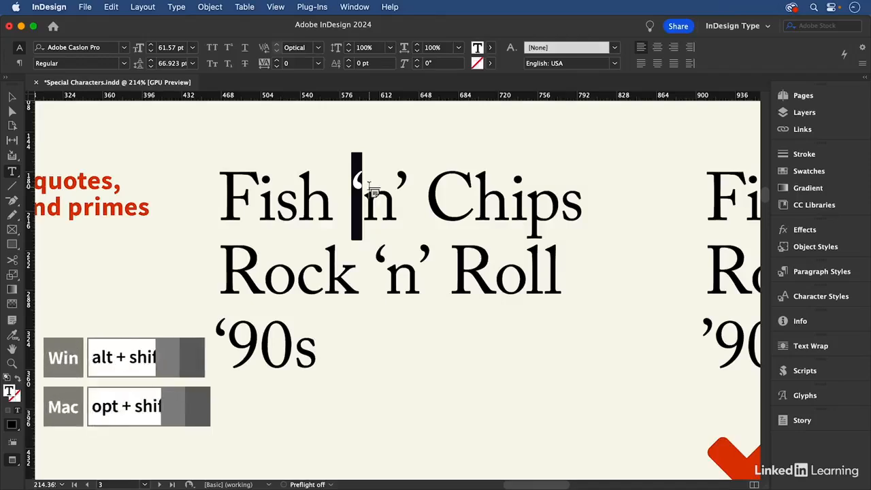
pyautogui.hotkey('alt', 'shift', ']')
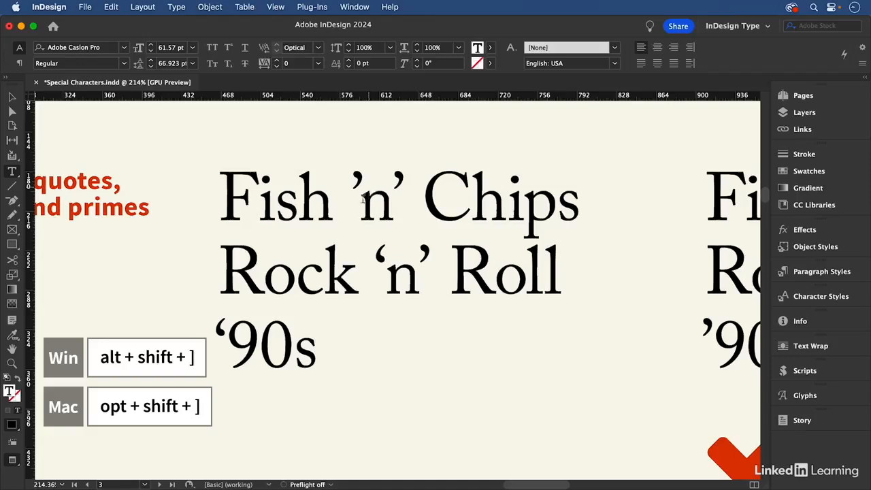
# - Replace the opening single quotes before the n in "Rock 'n' Roll" and before 90s with apostrophes
pyautogui.moveTo(374, 253); pyautogui.dragTo(382, 253)
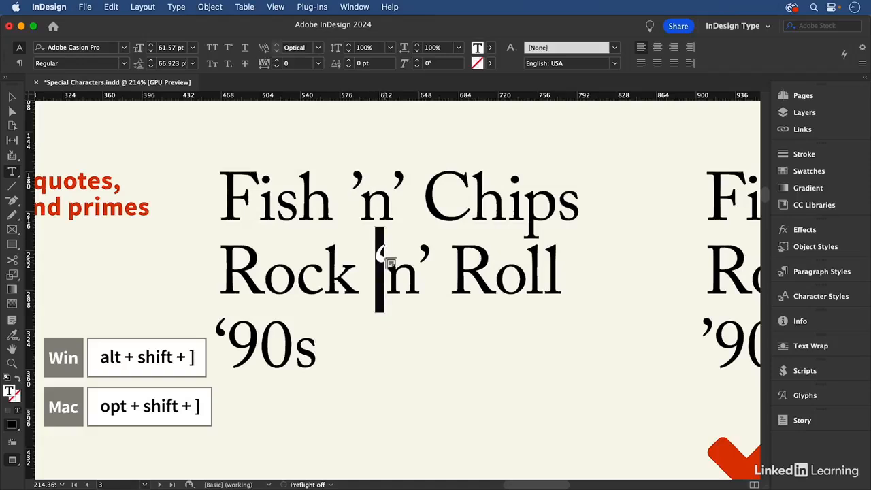
pyautogui.hotkey('alt', 'shift', ']')
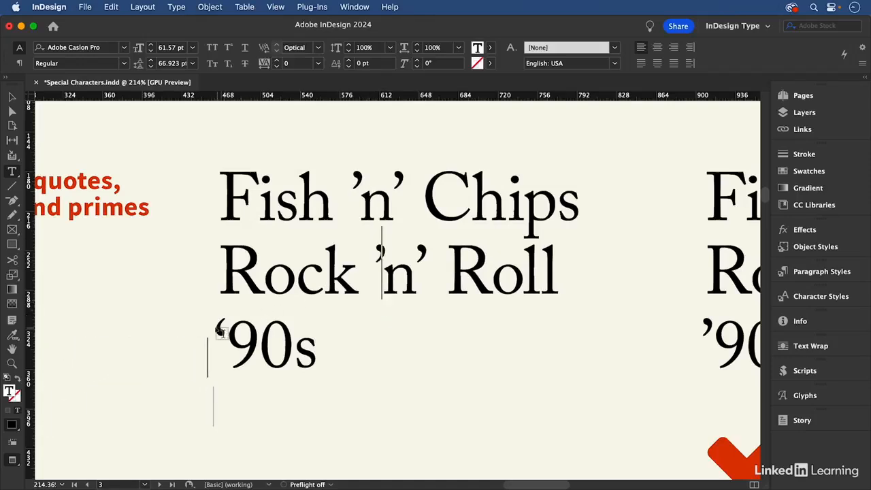
pyautogui.moveTo(232, 329); pyautogui.dragTo(216, 330)
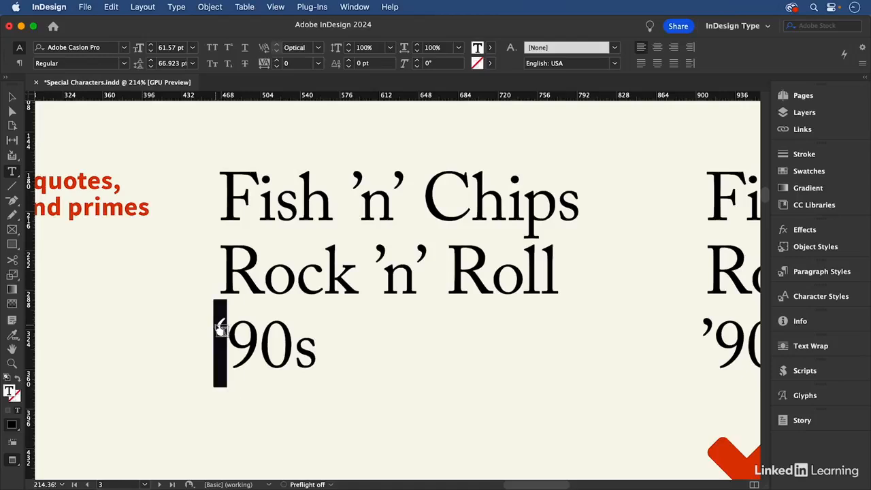
pyautogui.hotkey('alt', 'shift', ']')
# - On page 4, set the language of the entire second "Plus ça change" quotation to French
pyautogui.press('super+0')
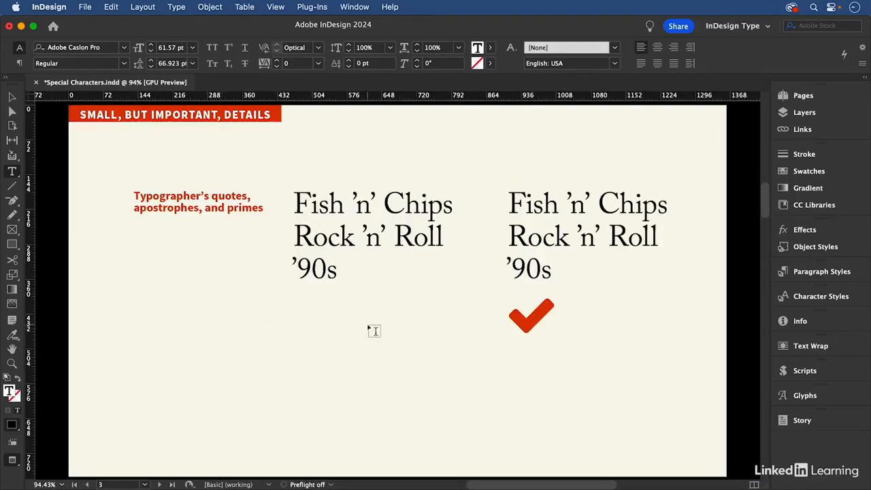
pyautogui.hotkey('alt', 'pagedown')
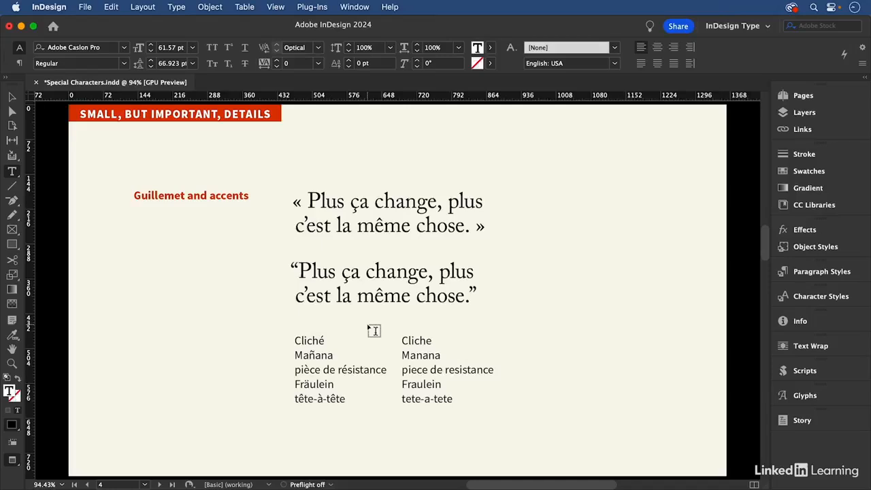
pyautogui.click(408, 298)
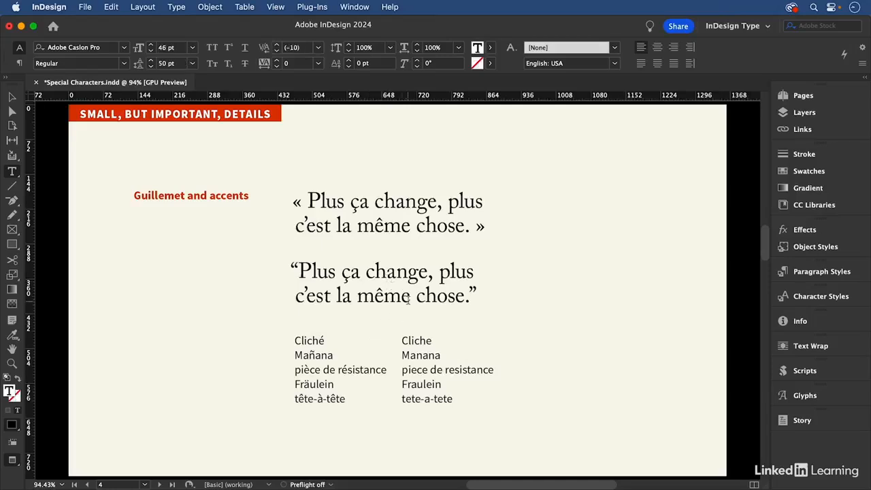
pyautogui.press('super+a')
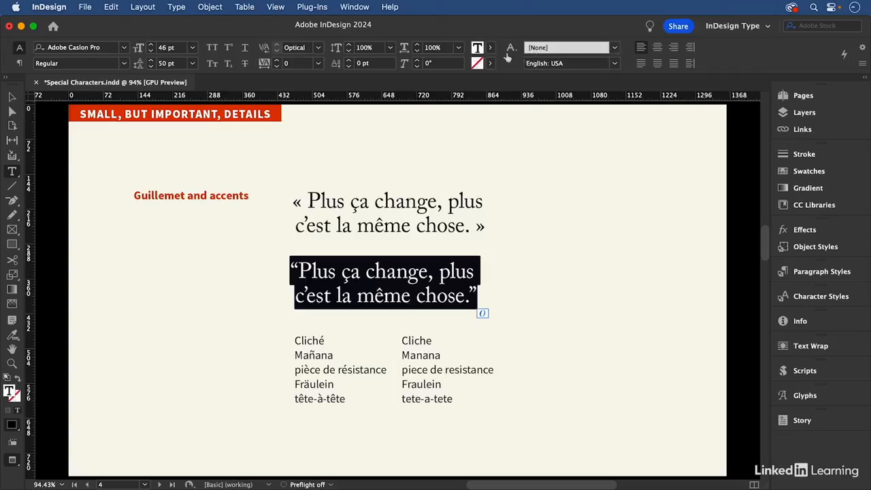
pyautogui.click(21, 49)
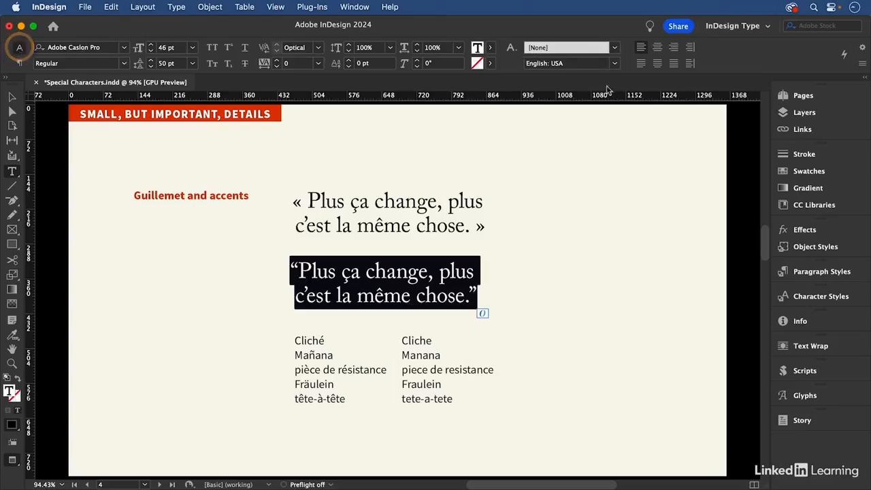
pyautogui.click(575, 64)
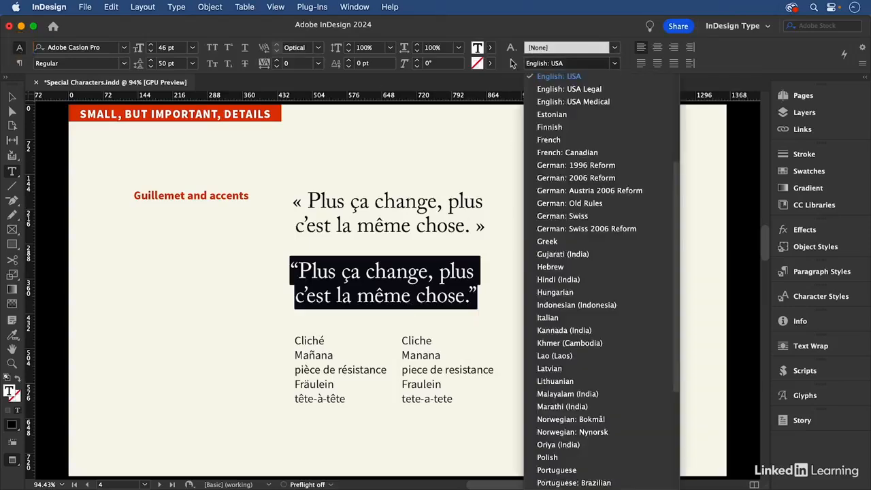
pyautogui.click(558, 140)
# - Replace the curly double quotes around the second "Plus ça change" quotation with the guillemets « and »
pyautogui.click(336, 272)
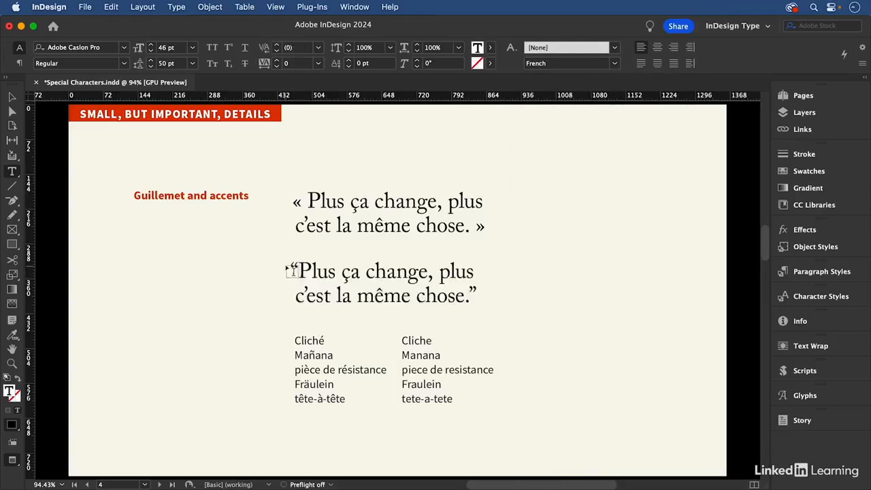
pyautogui.moveTo(290, 268); pyautogui.dragTo(299, 271)
pyautogui.write('«')
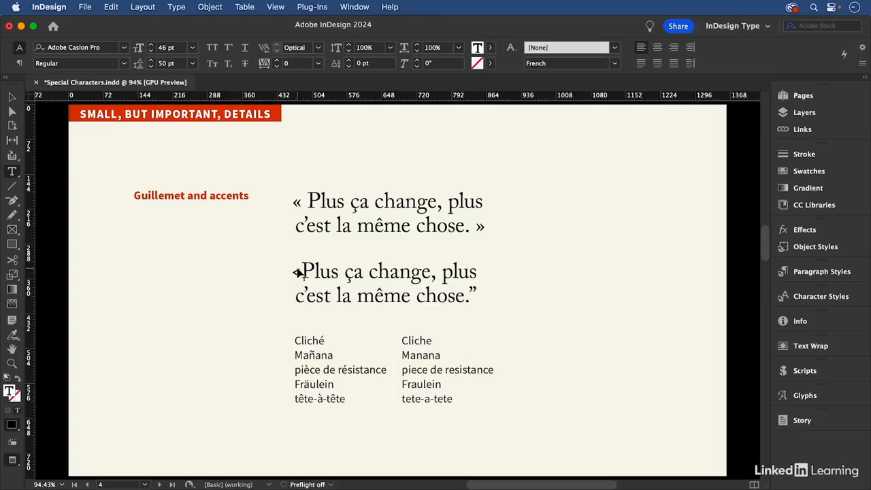
pyautogui.press('BackSpace')
pyautogui.write('«')
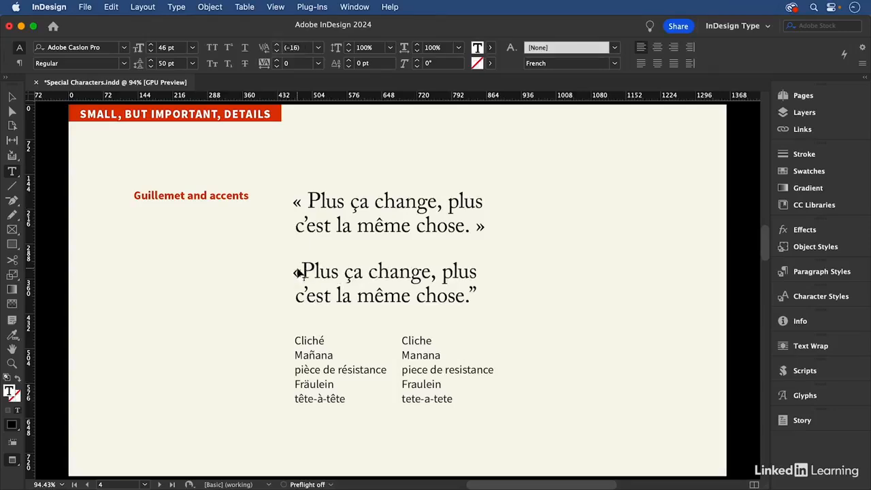
pyautogui.moveTo(470, 291); pyautogui.dragTo(478, 290)
pyautogui.write('»')
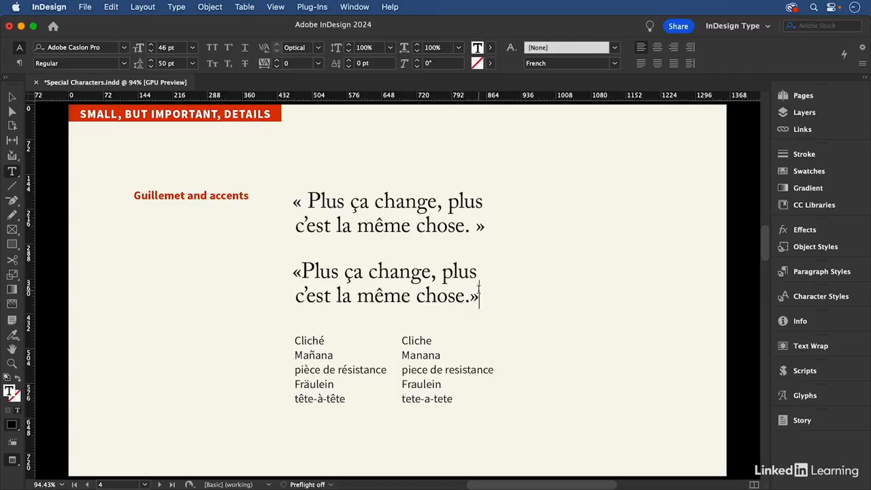
# - Insert a space after the opening guillemet and another before the closing guillemet of the second quotation
pyautogui.click(301, 272)
pyautogui.click(471, 296)
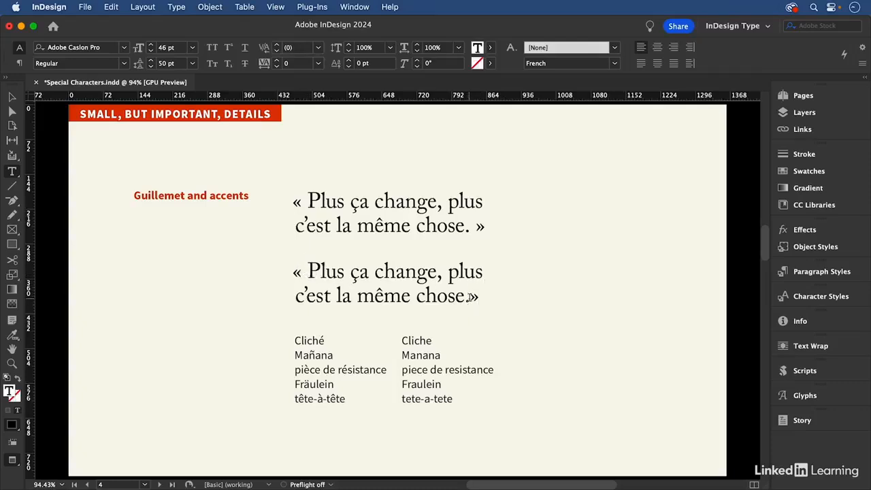
pyautogui.click(374, 295)
# - In the unaccented word list, replace the final e of "Cliche" with é and the first n of "Manana" with ñ
pyautogui.moveTo(252, 303); pyautogui.dragTo(510, 413)
pyautogui.moveTo(585, 437); pyautogui.dragTo(586, 438)
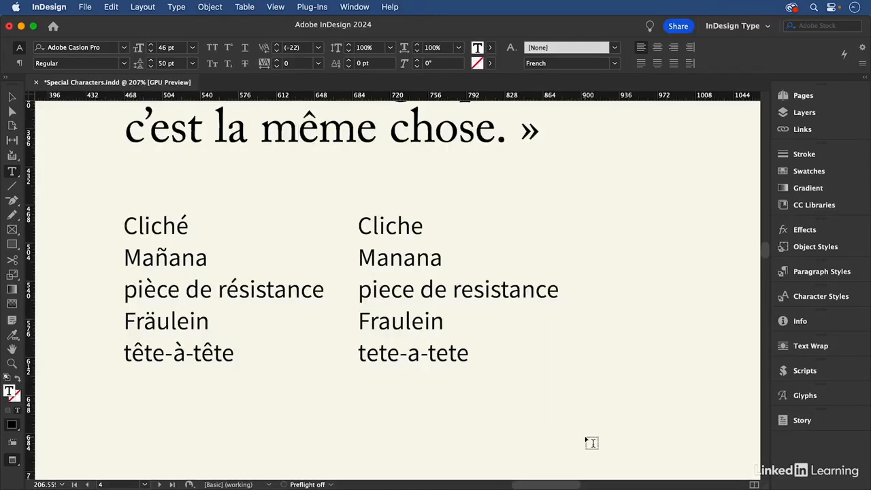
pyautogui.moveTo(412, 228); pyautogui.dragTo(424, 228)
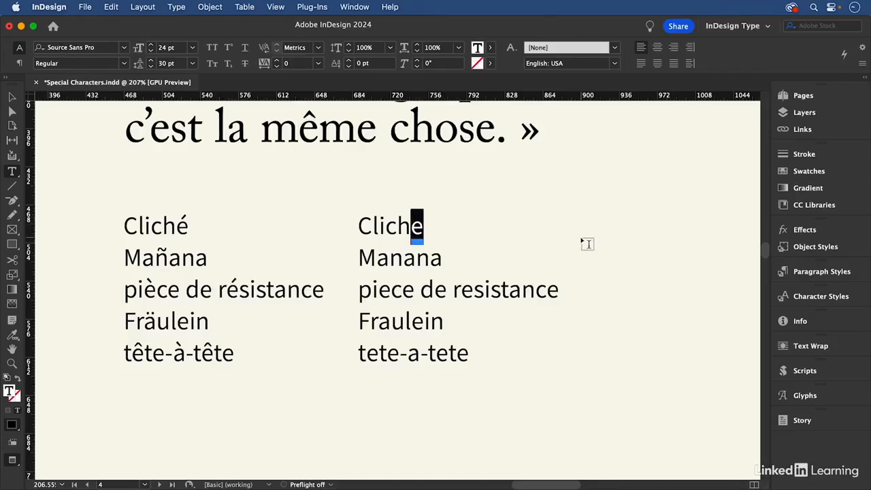
pyautogui.hotkey('alt', 'e')
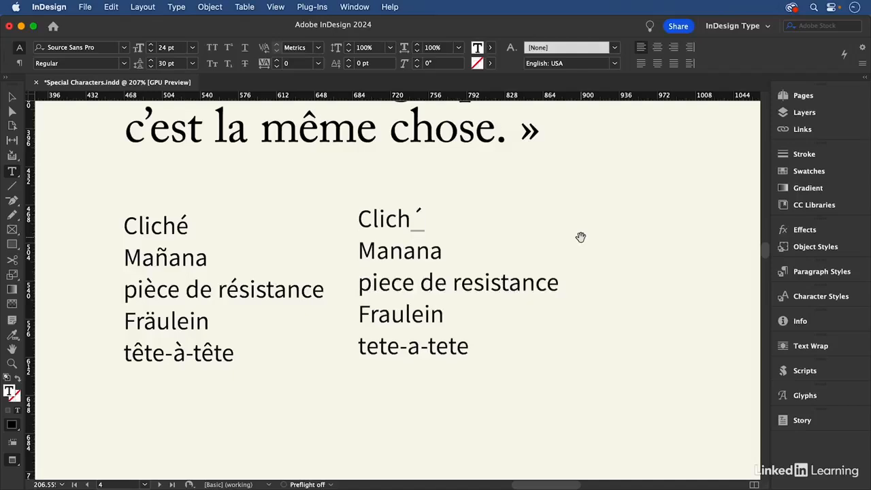
pyautogui.write('e')
pyautogui.moveTo(390, 251); pyautogui.dragTo(396, 251)
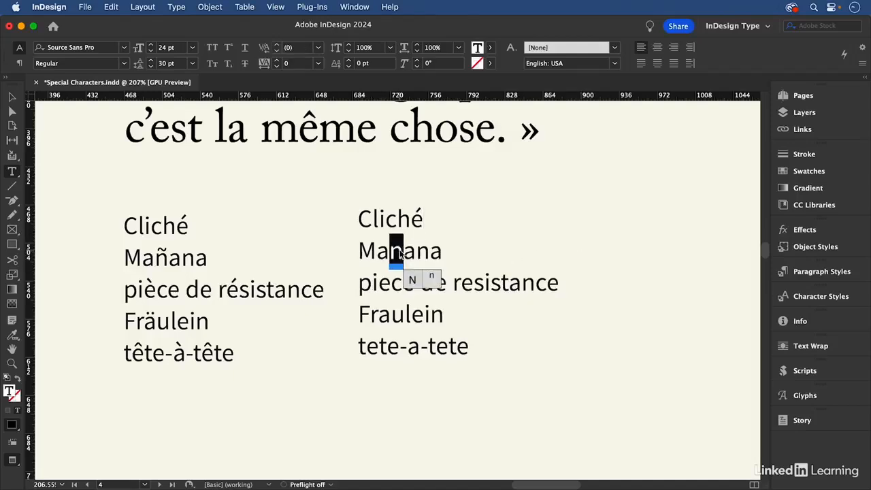
pyautogui.hotkey('alt', 'n')
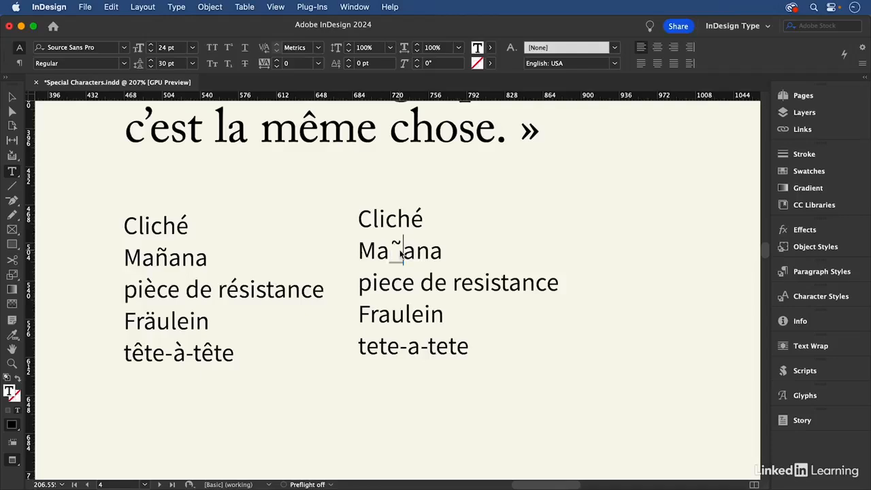
pyautogui.write('n')
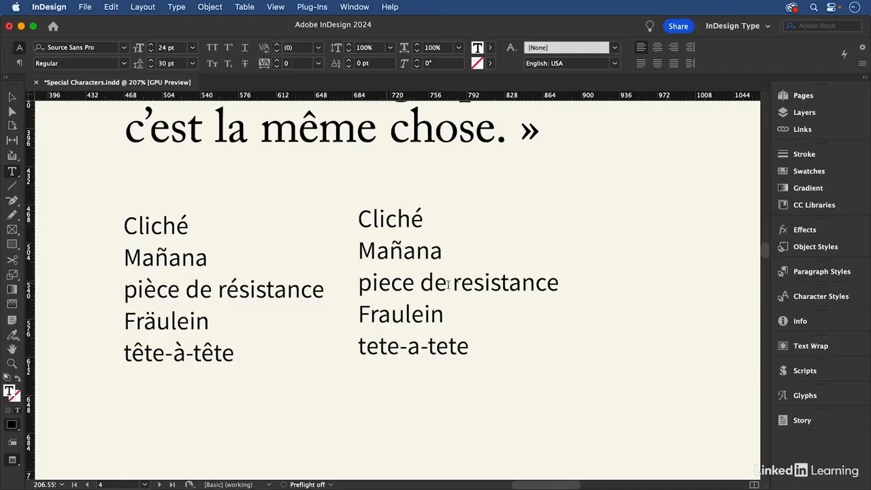
# - Replace the first e of "resistance" with é and the a of "Fraulein" with ä
pyautogui.moveTo(461, 284); pyautogui.dragTo(469, 283)
pyautogui.hotkey('alt', 'e')
pyautogui.write('e')
pyautogui.moveTo(379, 314); pyautogui.dragTo(391, 314)
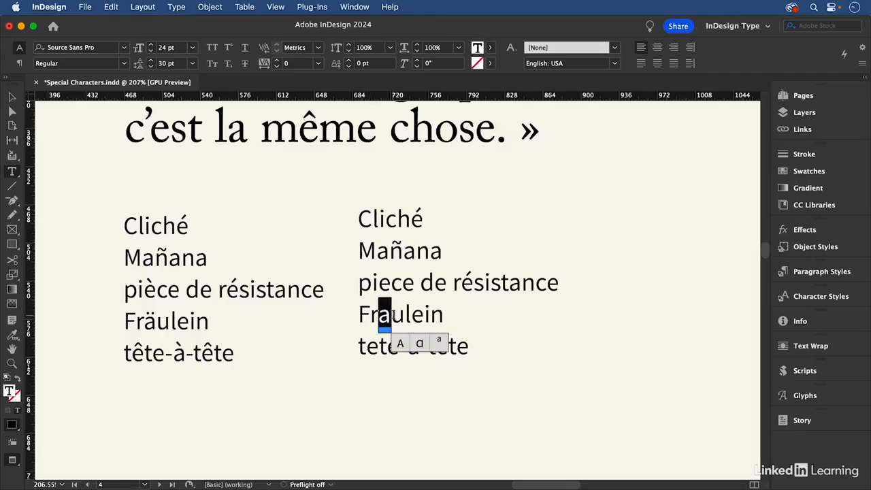
pyautogui.hotkey('alt', 'u')
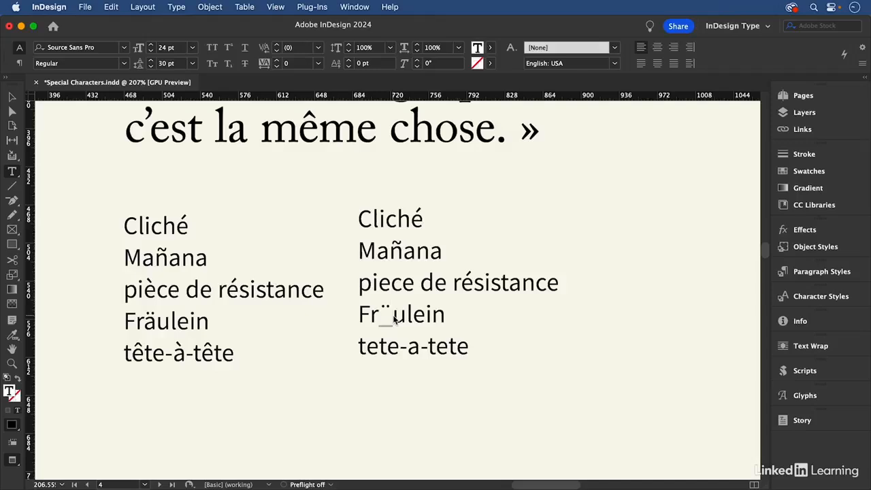
pyautogui.write('a')
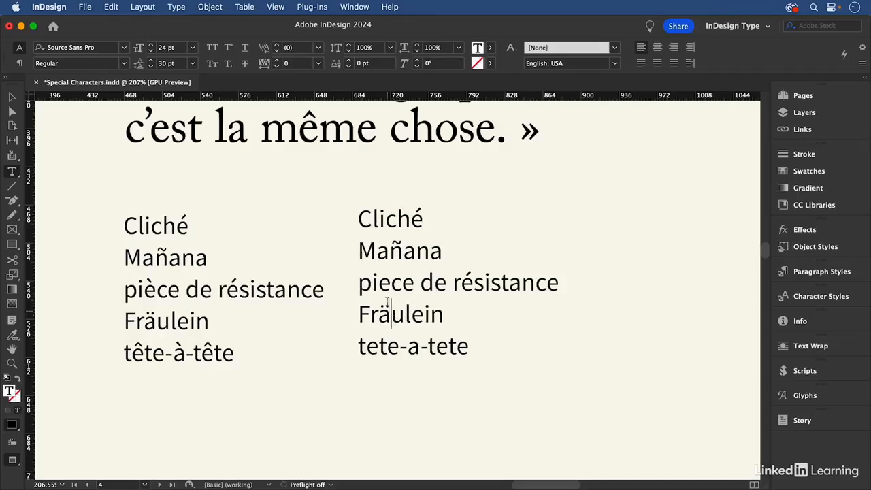
# - Replace the first e of "piece" with the é glyph from the Basic Latin and Latin 1 set of Source Sans Pro
pyautogui.moveTo(392, 281); pyautogui.dragTo(380, 281)
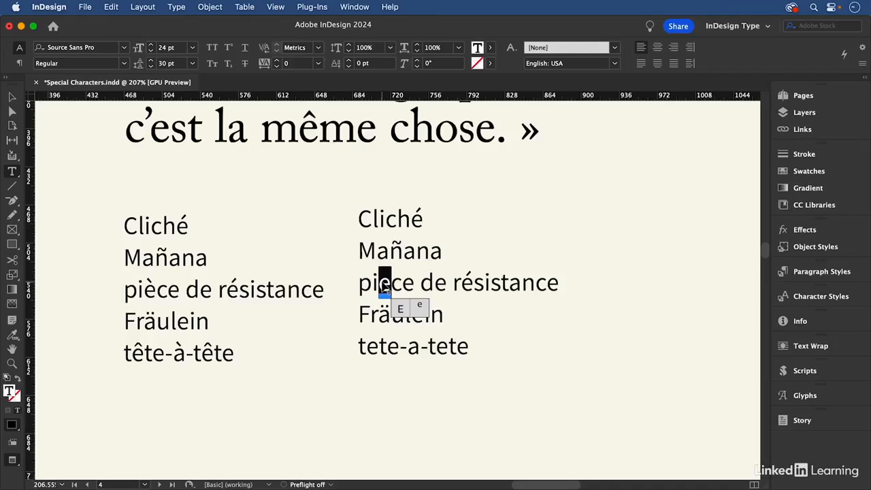
pyautogui.click(826, 400)
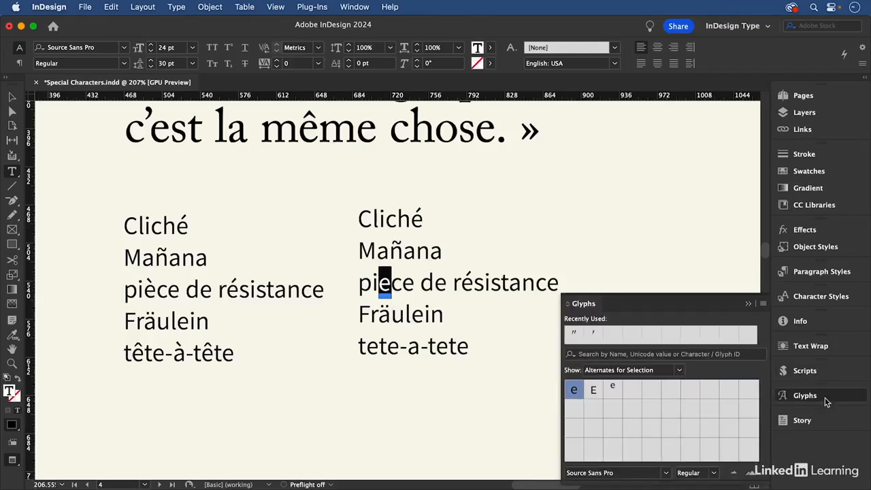
pyautogui.click(616, 372)
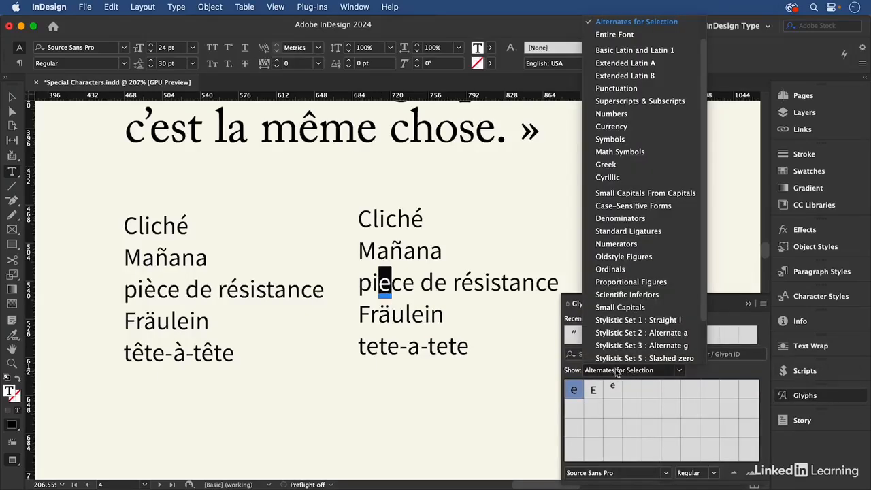
pyautogui.click(657, 52)
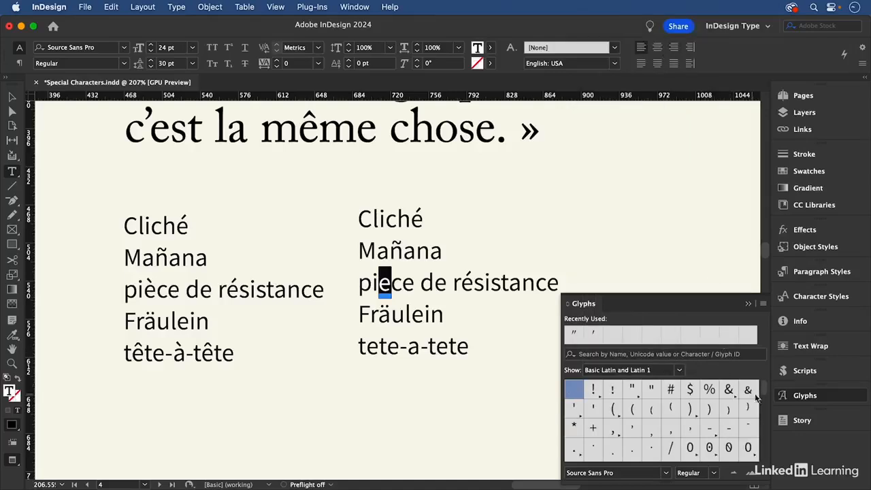
pyautogui.moveTo(763, 386); pyautogui.dragTo(768, 450)
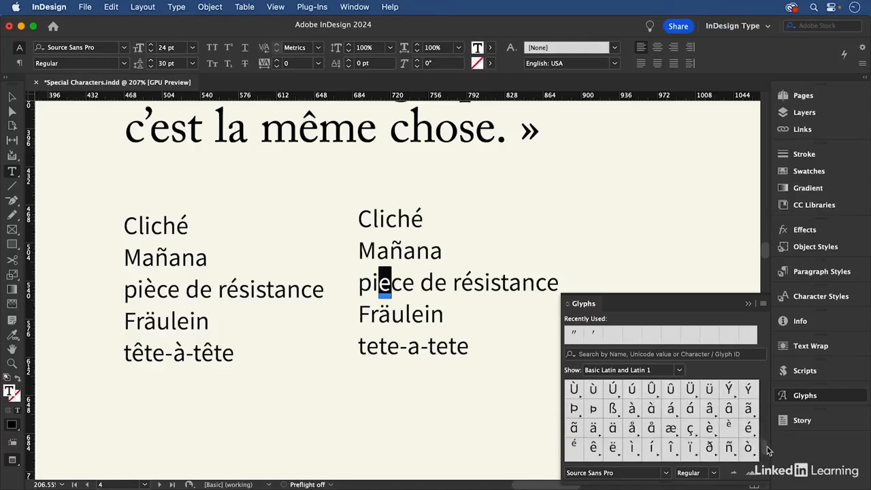
pyautogui.doubleClick(748, 427)
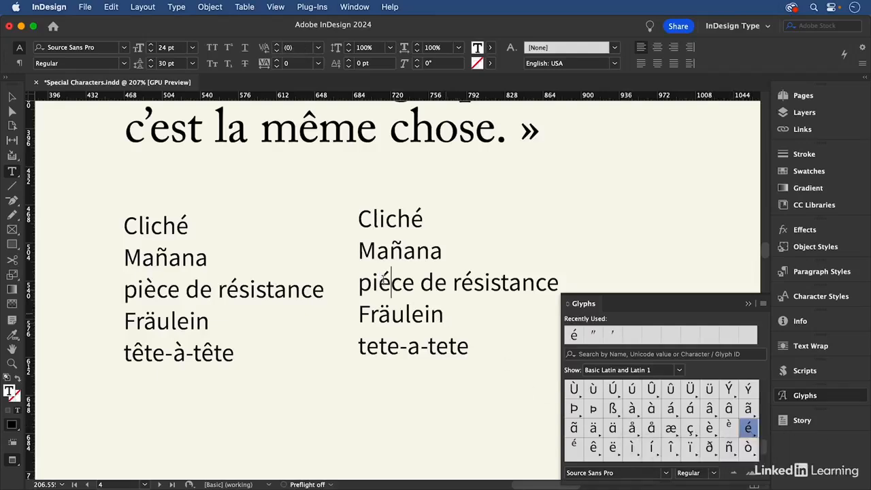
# - Replace the é of "piéce" with the è glyph, and change "tete-a-tete" to "tête-à-tête" using the ê and à glyphs
pyautogui.moveTo(391, 283); pyautogui.dragTo(379, 282)
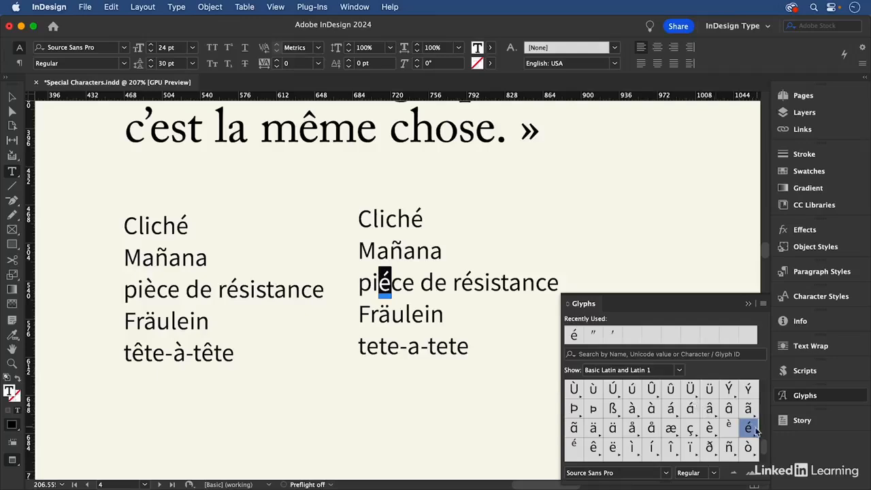
pyautogui.doubleClick(710, 431)
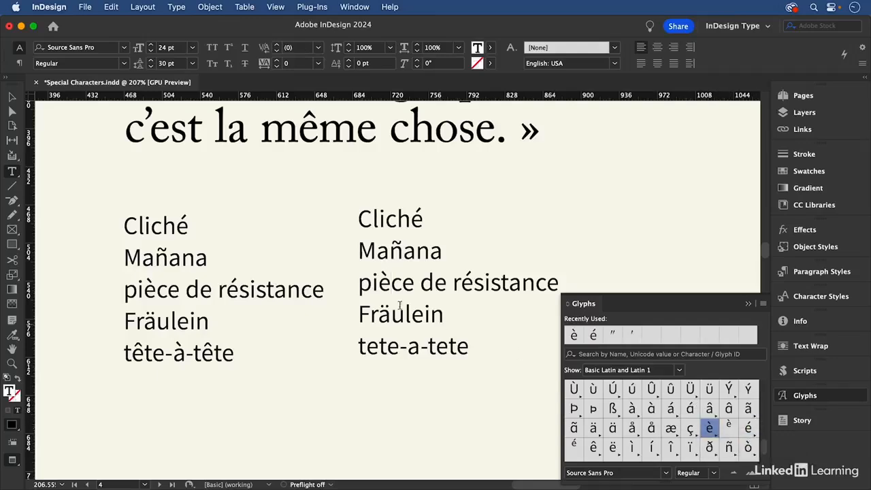
pyautogui.moveTo(368, 345); pyautogui.dragTo(378, 345)
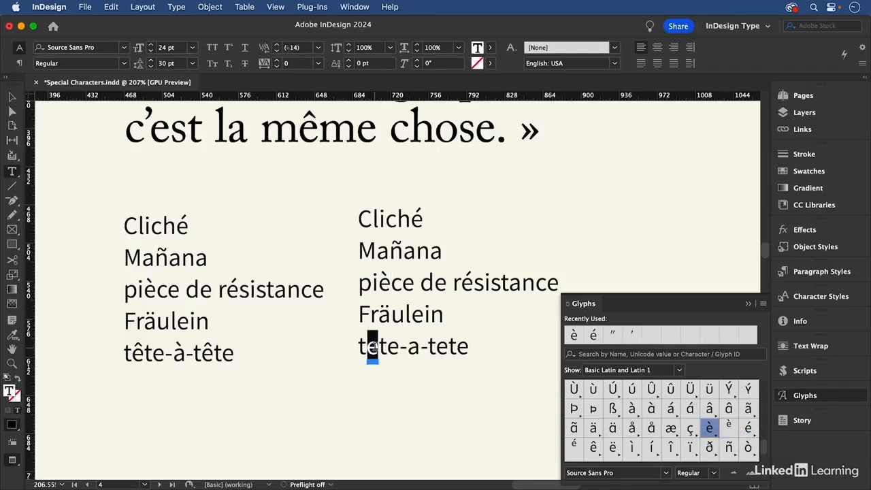
pyautogui.doubleClick(592, 446)
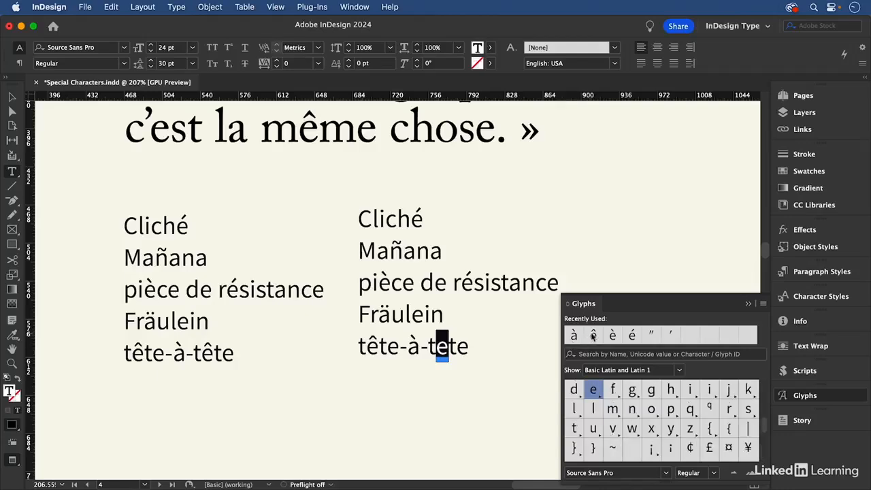
pyautogui.doubleClick(592, 336)
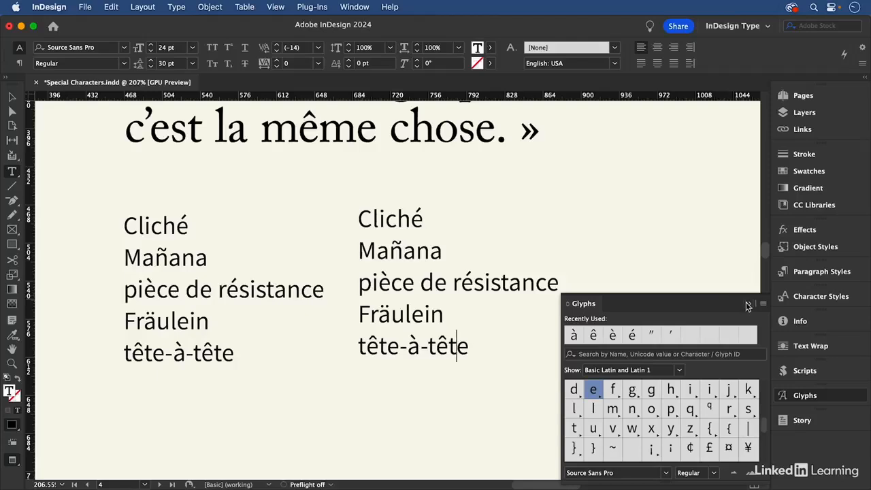
pyautogui.click(748, 304)
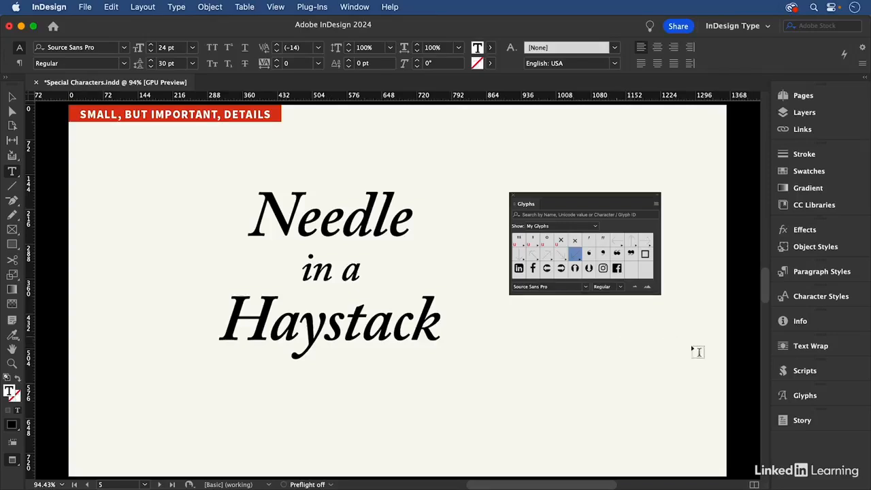
# - Create a new glyph set named "My Glyphs" with Unicode insert order
pyautogui.click(796, 395)
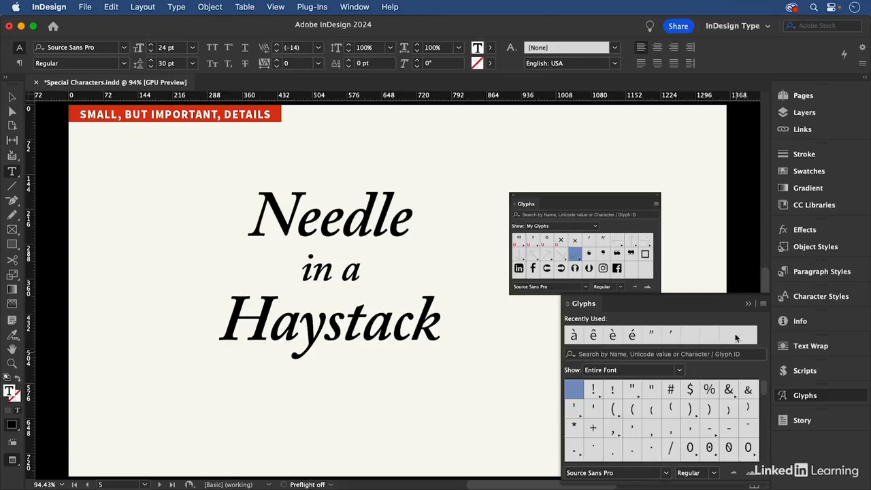
pyautogui.click(763, 305)
pyautogui.click(807, 332)
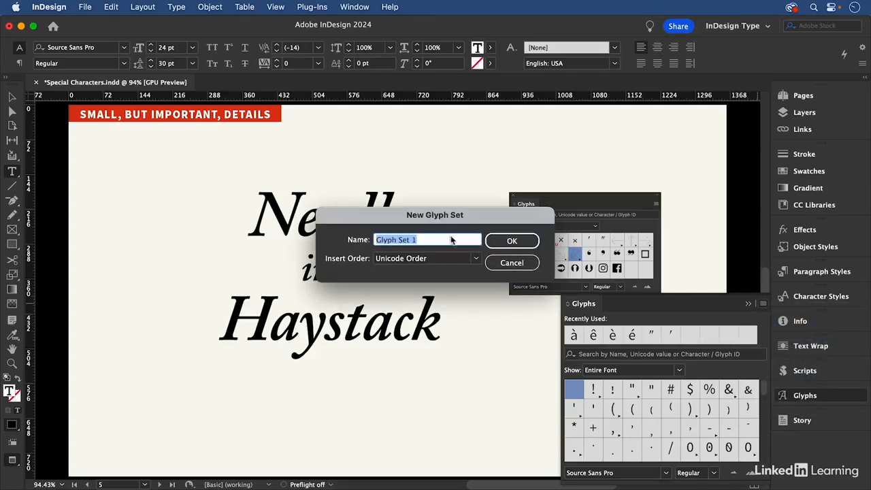
pyautogui.write('My Glyphs')
pyautogui.click(512, 241)
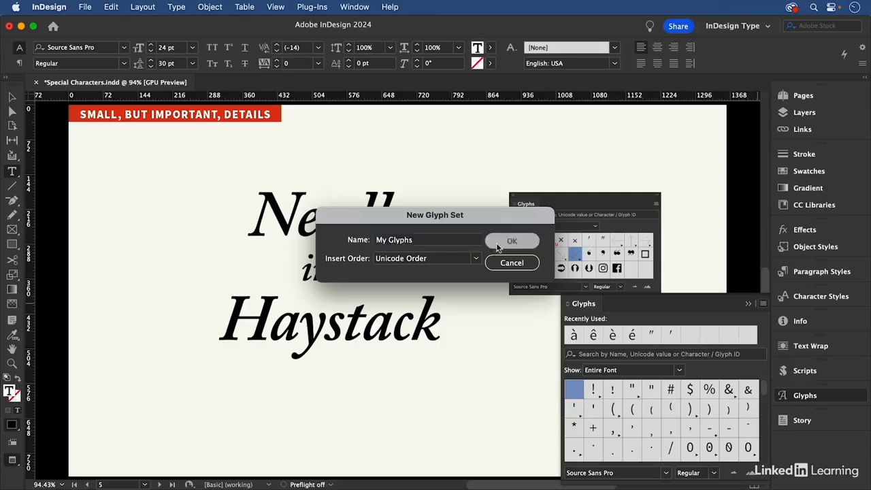
# - Add the recently used à, ê, è, é, double prime and prime glyphs to the My Glyphs set
pyautogui.rightClick(573, 336)
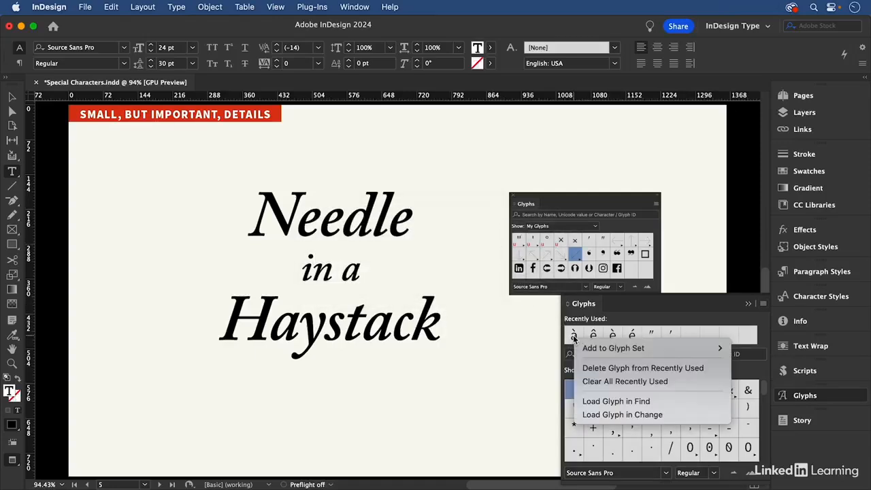
pyautogui.moveTo(653, 348)
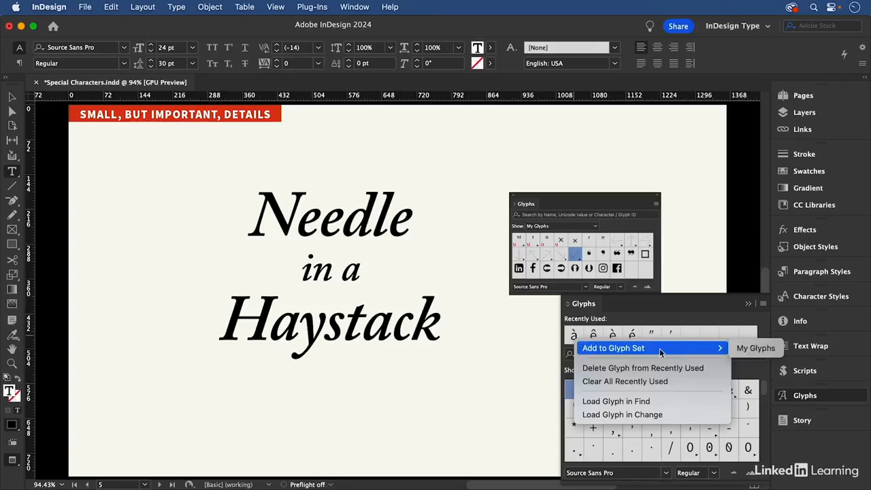
pyautogui.click(753, 348)
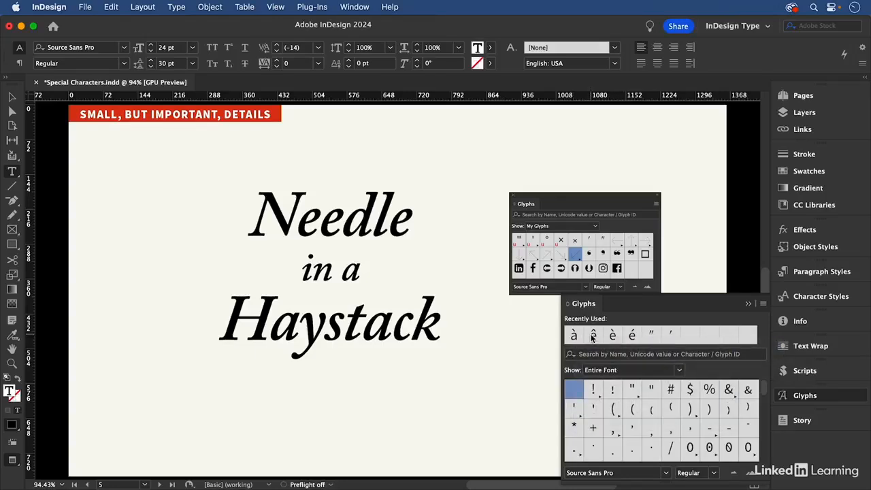
pyautogui.rightClick(592, 338)
pyautogui.moveTo(642, 347)
pyautogui.click(755, 348)
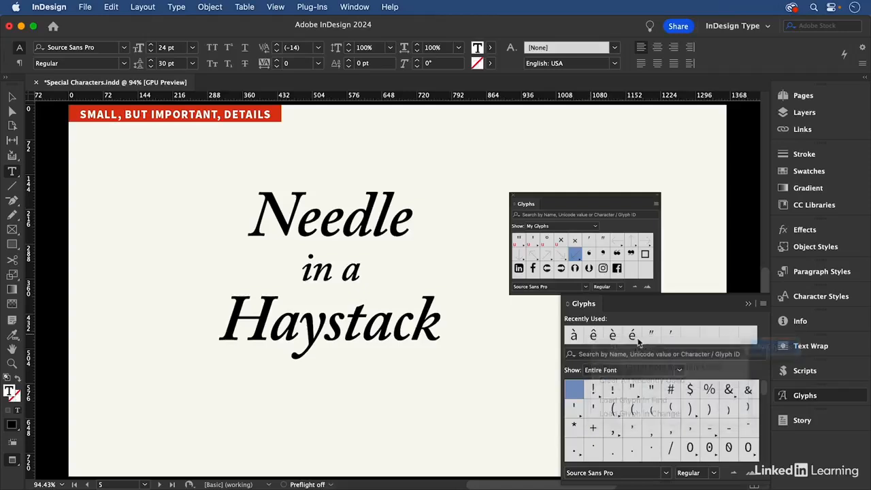
pyautogui.rightClick(611, 336)
pyautogui.moveTo(738, 346)
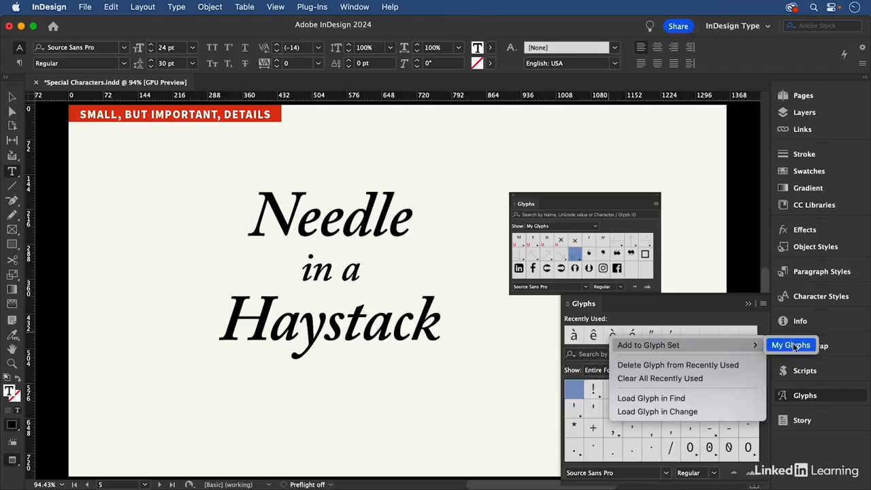
pyautogui.click(791, 345)
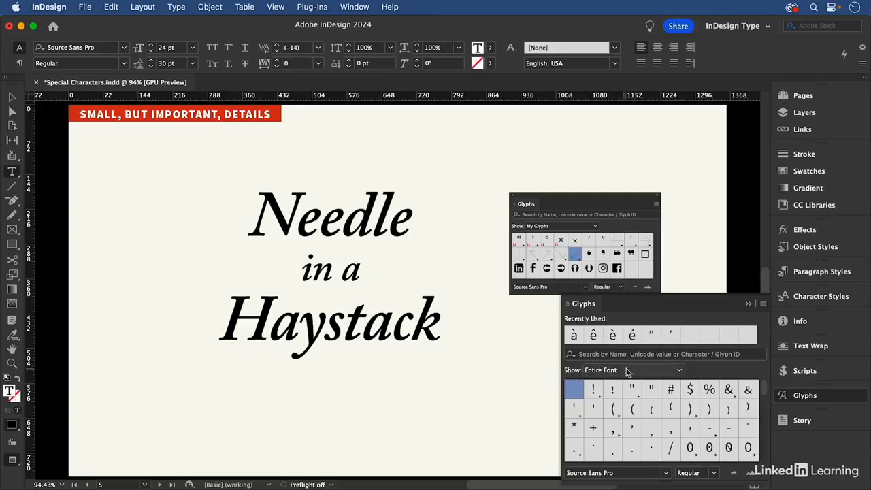
# - Show the contents of the My Glyphs set instead of the entire font
pyautogui.click(679, 371)
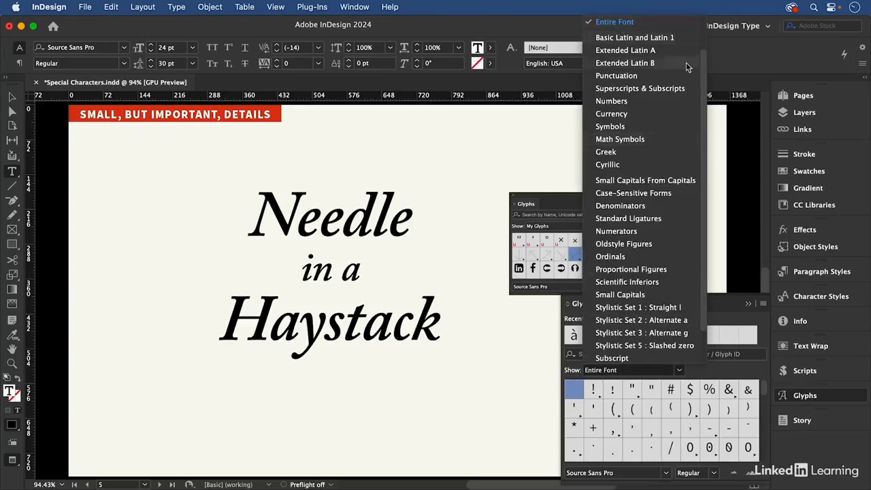
pyautogui.scroll(2, 686, 61)
pyautogui.click(639, 24)
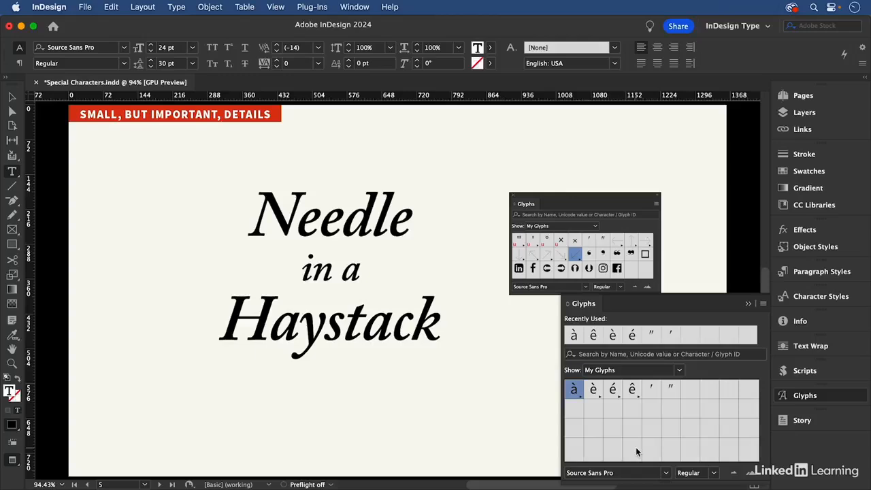
# - Edit the My Glyphs set so that à, è, é and ê no longer remember their font, keeping it remembered for both prime glyphs
pyautogui.click(763, 303)
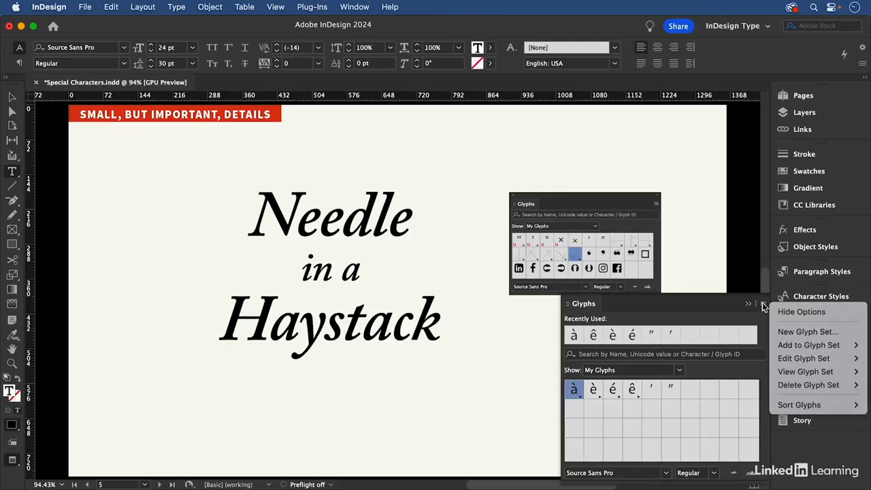
pyautogui.moveTo(830, 358)
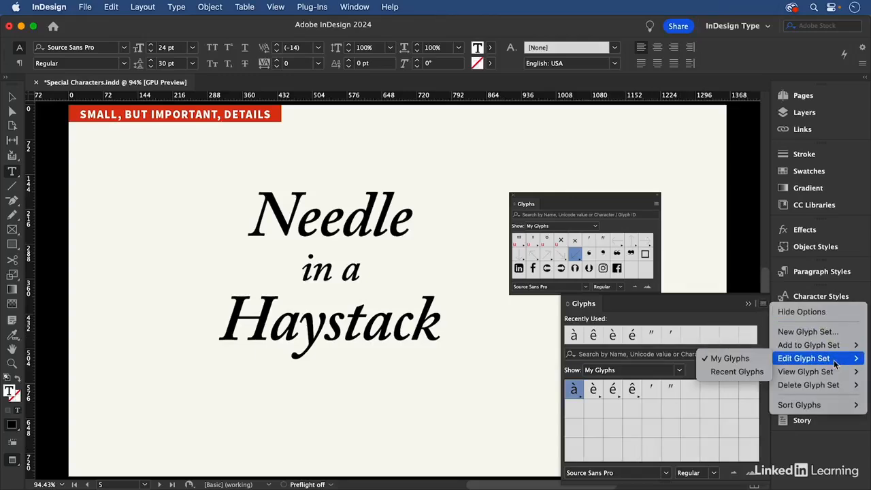
pyautogui.click(744, 358)
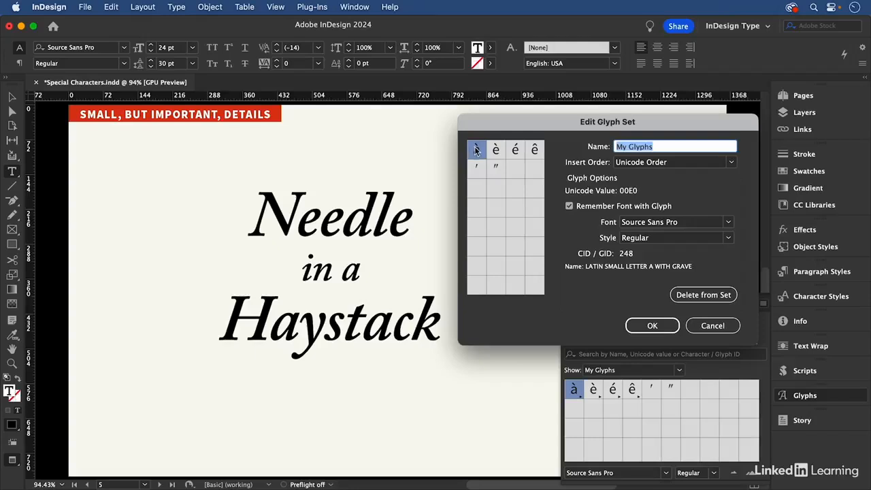
pyautogui.click(495, 153)
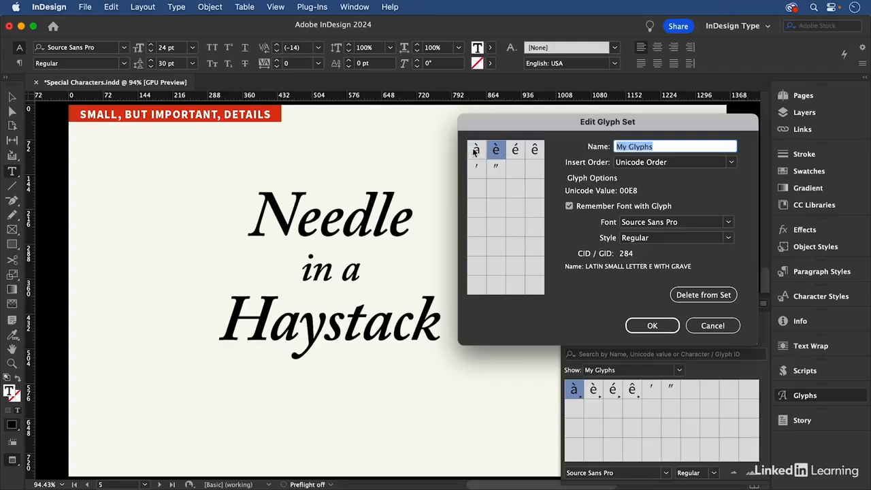
pyautogui.click(476, 151)
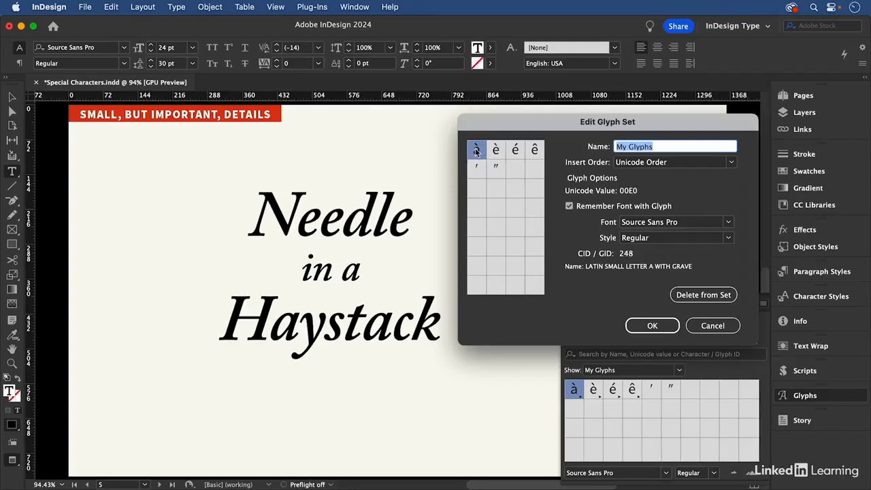
pyautogui.click(571, 207)
pyautogui.click(498, 152)
pyautogui.click(572, 207)
pyautogui.click(516, 151)
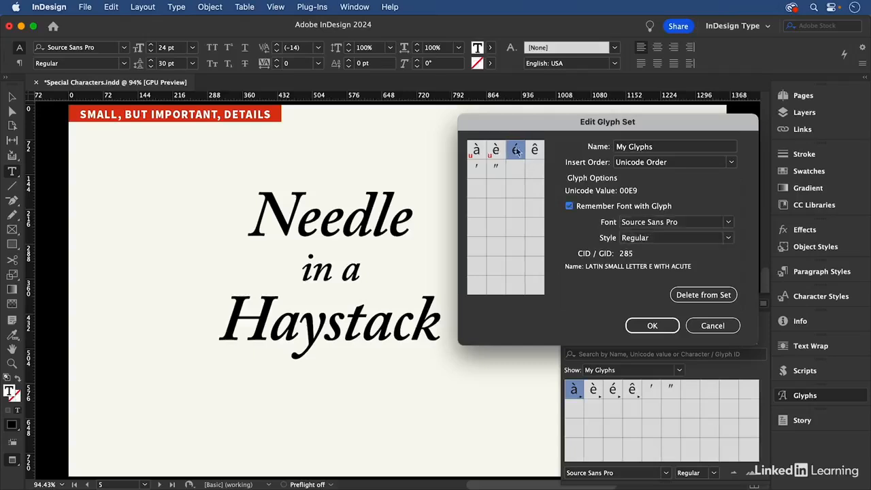
pyautogui.click(571, 206)
pyautogui.click(535, 151)
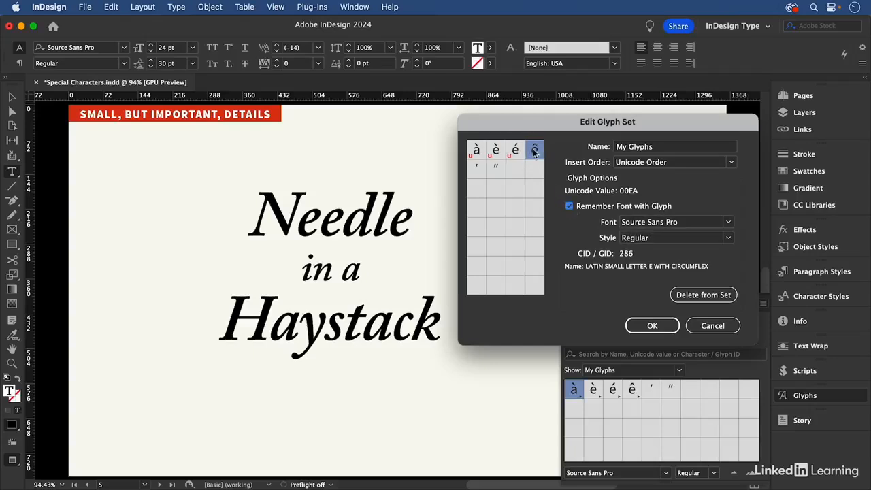
pyautogui.click(571, 207)
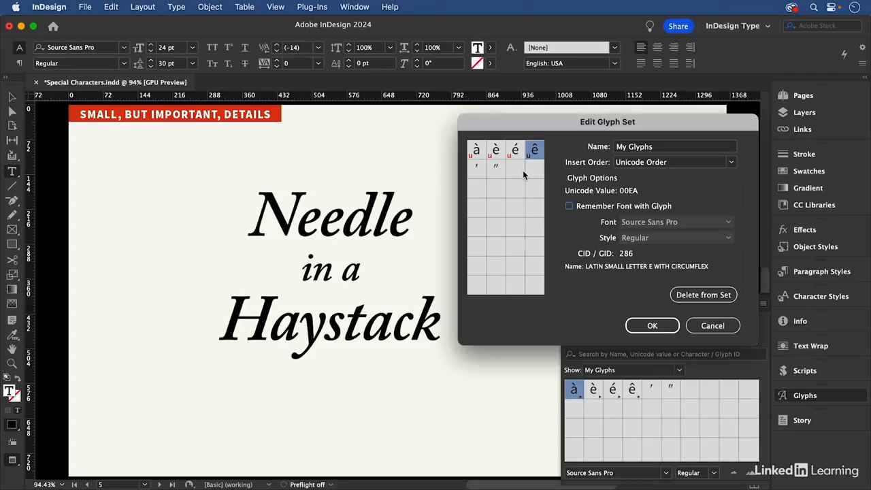
pyautogui.click(480, 170)
pyautogui.click(495, 170)
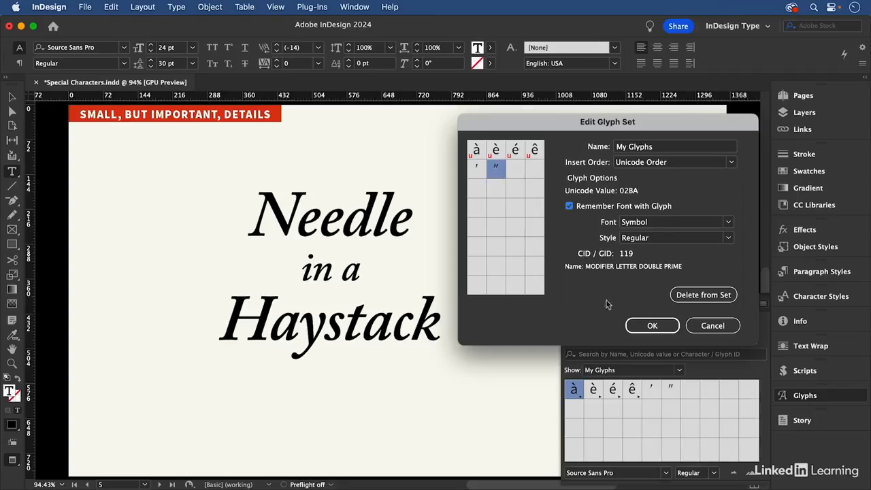
pyautogui.click(652, 325)
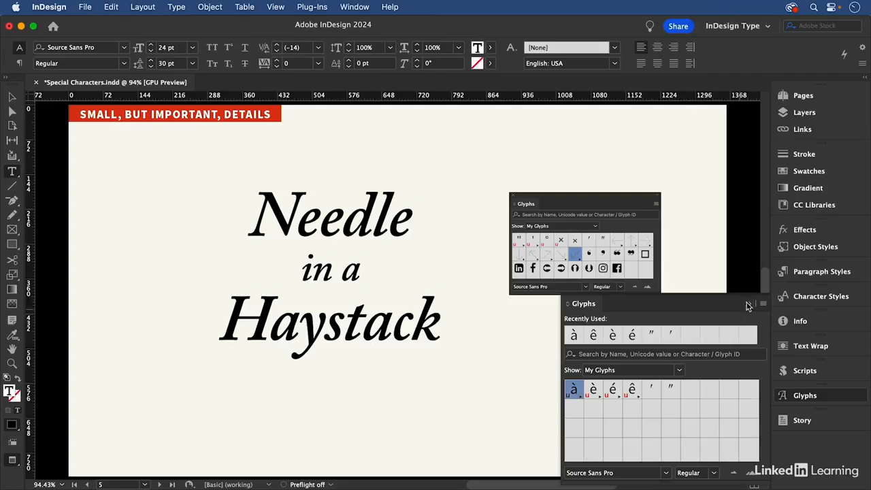
pyautogui.click(747, 303)
# - On the next page, insert a registered trademark symbol directly after "Adobe InDesign" in the uncorrected text column
pyautogui.hotkey('shift', 'pagedown')
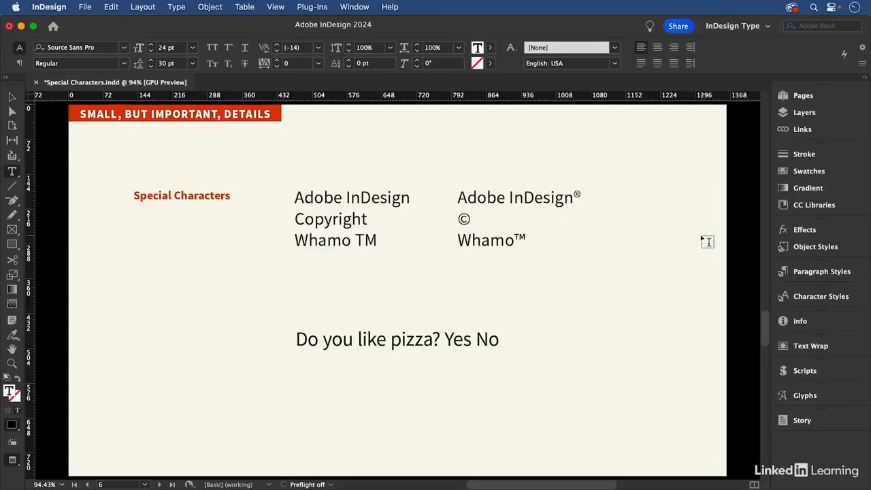
pyautogui.click(409, 197)
pyautogui.click(176, 7)
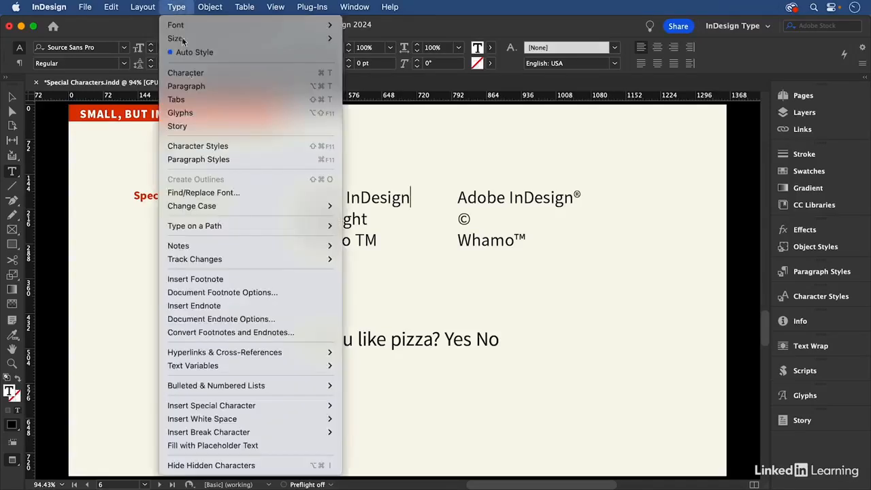
pyautogui.moveTo(279, 410)
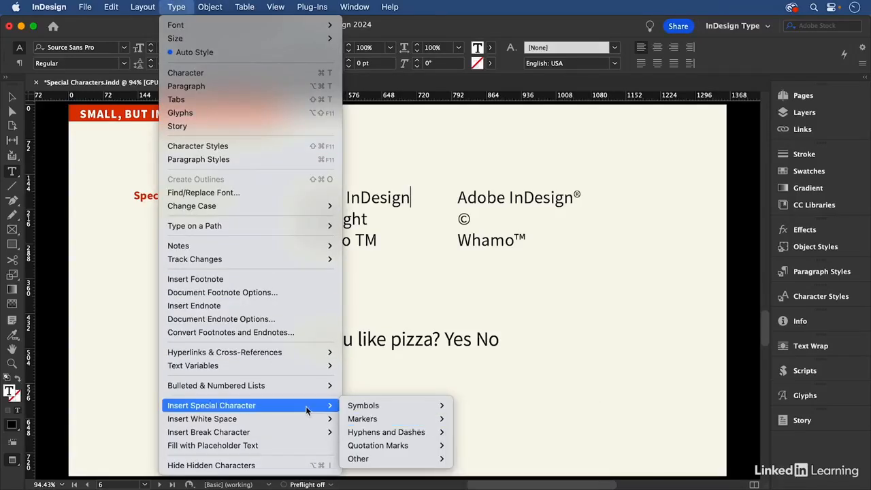
pyautogui.moveTo(366, 408)
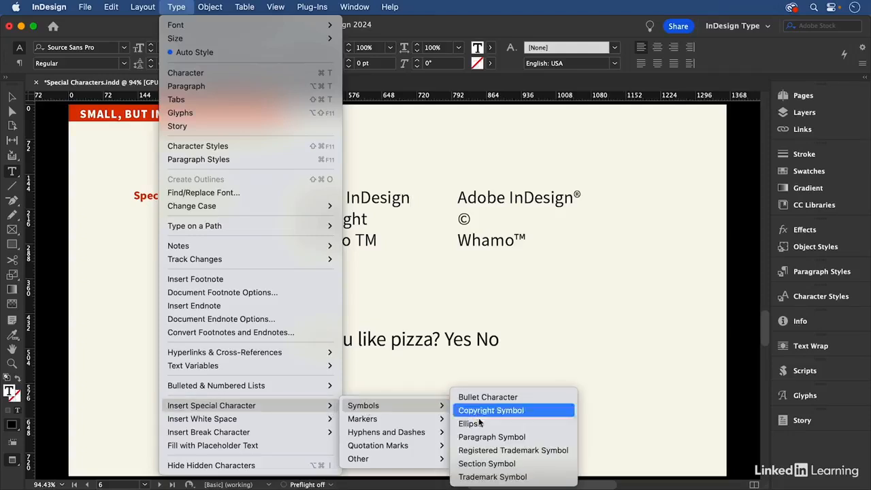
pyautogui.click(494, 450)
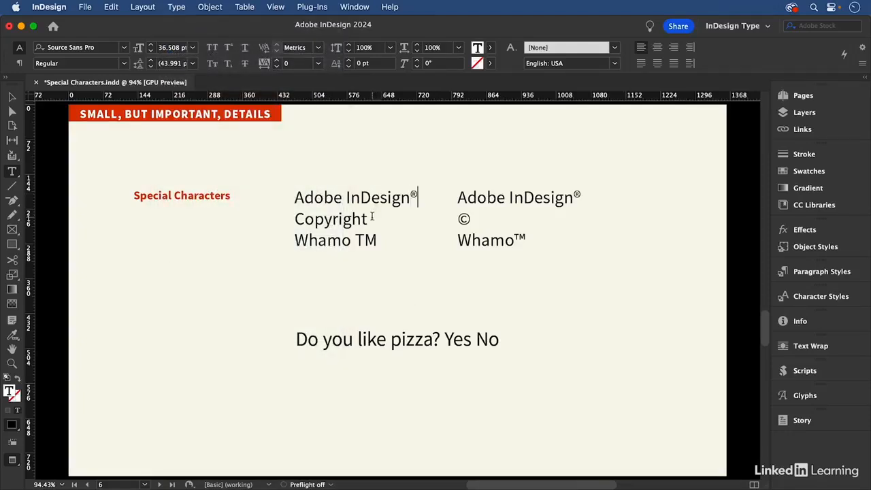
# - Replace the word "Copyright" in the uncorrected text column with the © symbol
pyautogui.moveTo(368, 216); pyautogui.dragTo(273, 217)
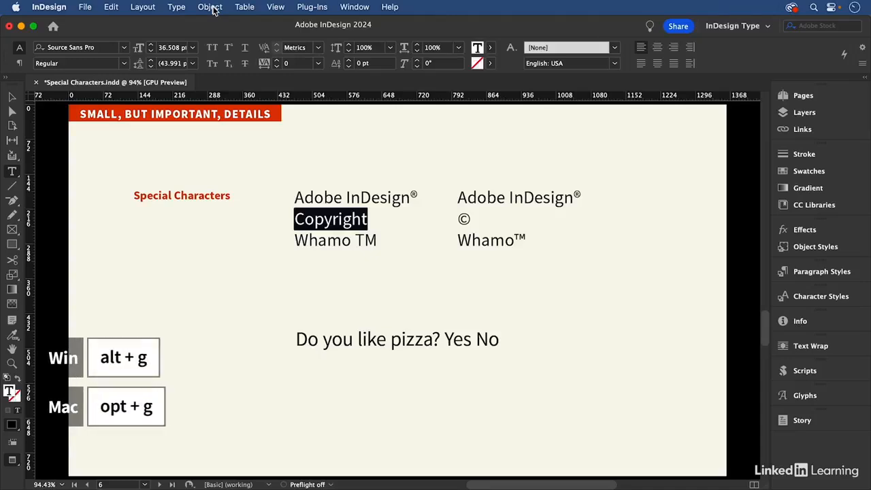
pyautogui.hotkey('alt', 'g')
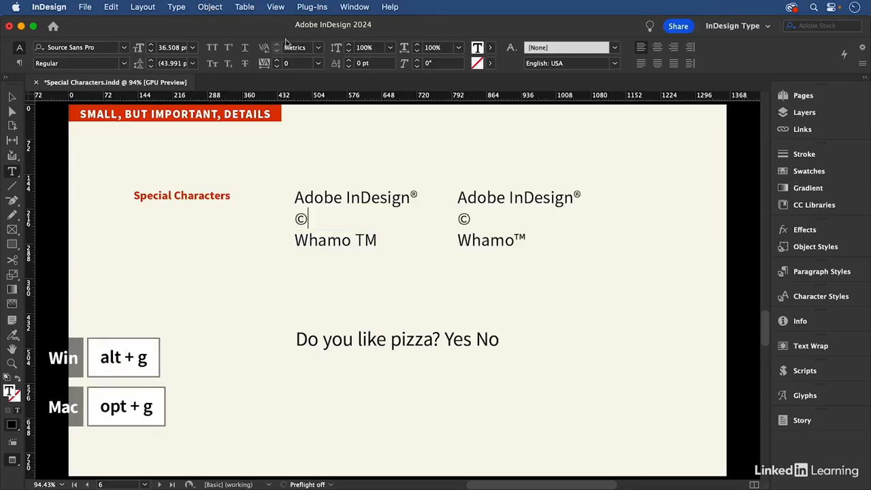
# - Replace "TM" and the space before it after "Whamo" in the uncorrected column with the trademark symbol
pyautogui.doubleClick(367, 239)
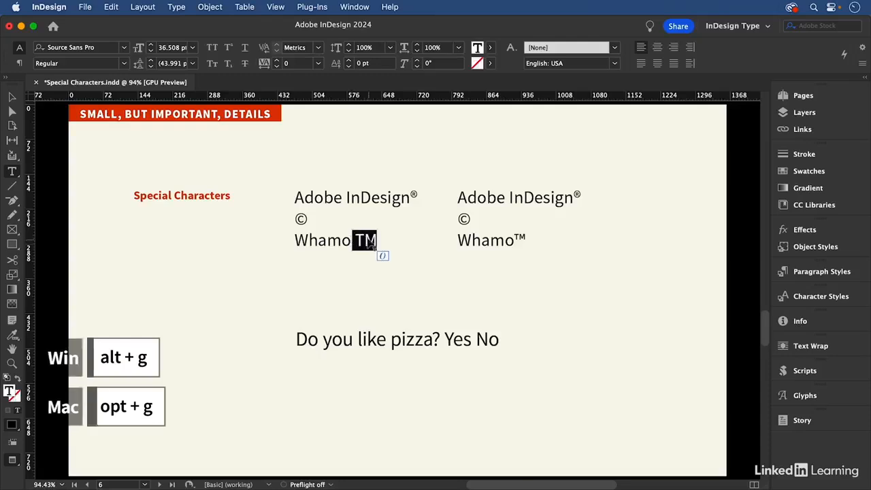
pyautogui.rightClick(368, 237)
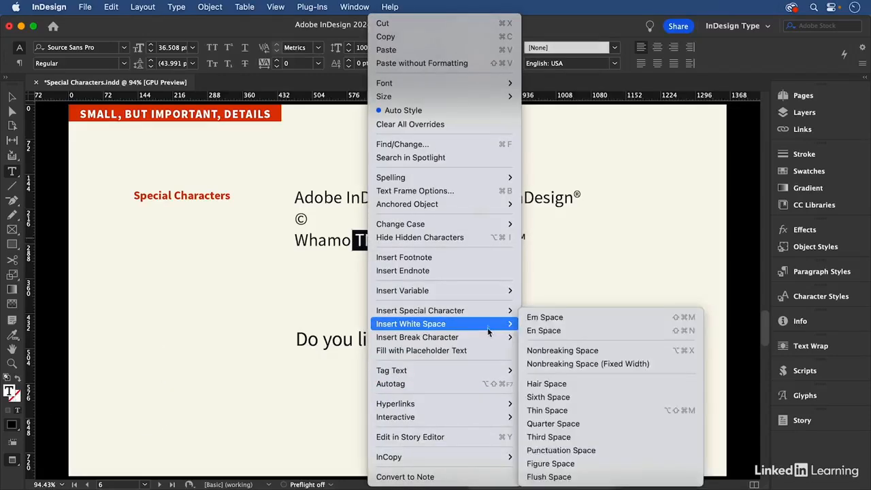
pyautogui.moveTo(485, 317)
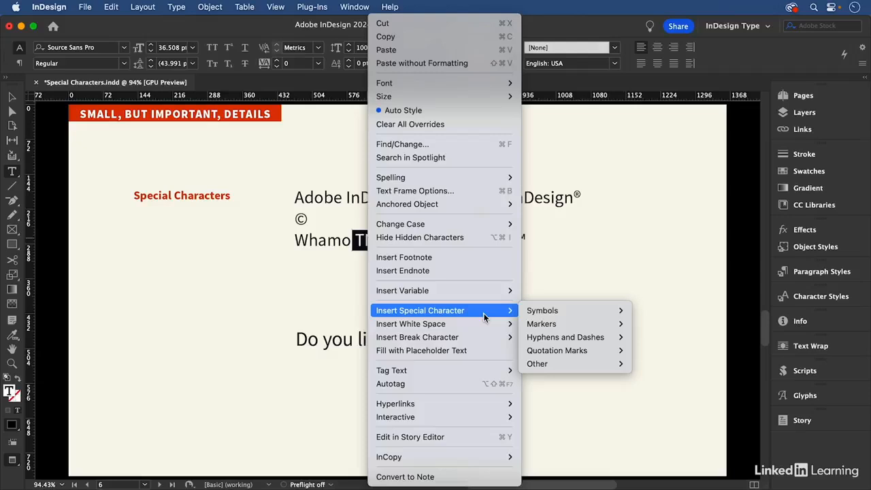
pyautogui.moveTo(566, 318)
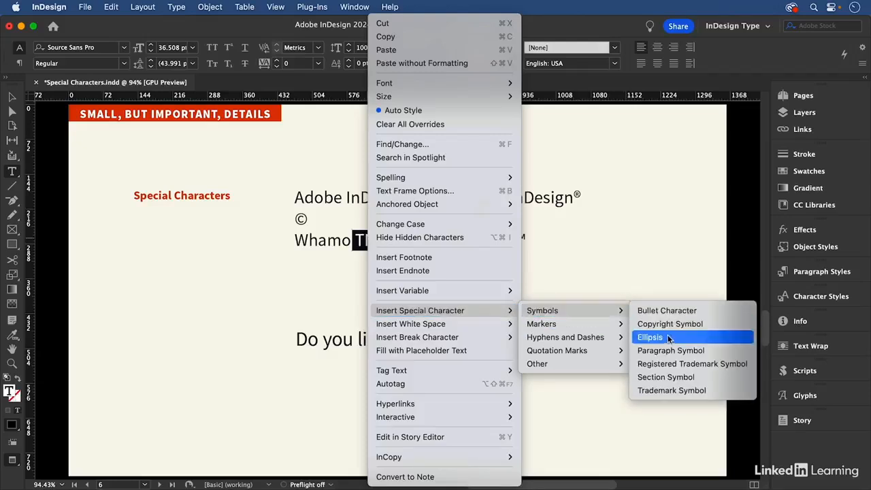
pyautogui.click(684, 392)
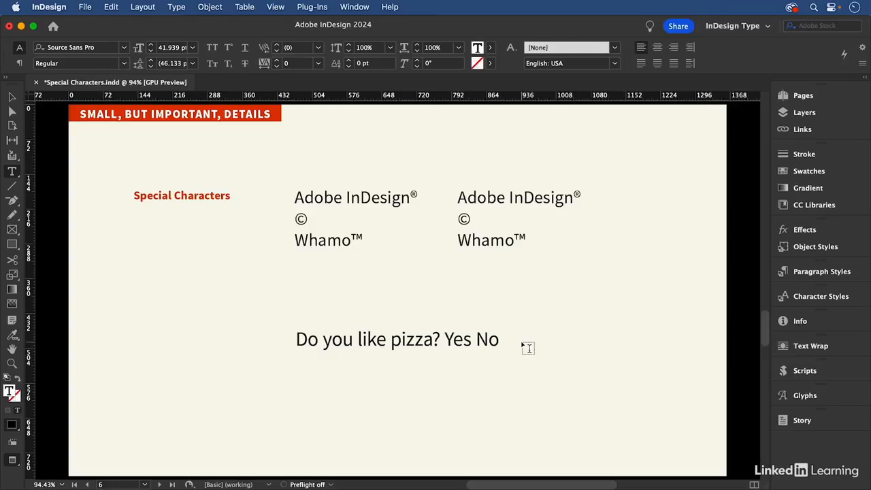
# - Insert the empty square checkbox glyph from Wingdings directly before "Yes" in the pizza question
pyautogui.click(821, 395)
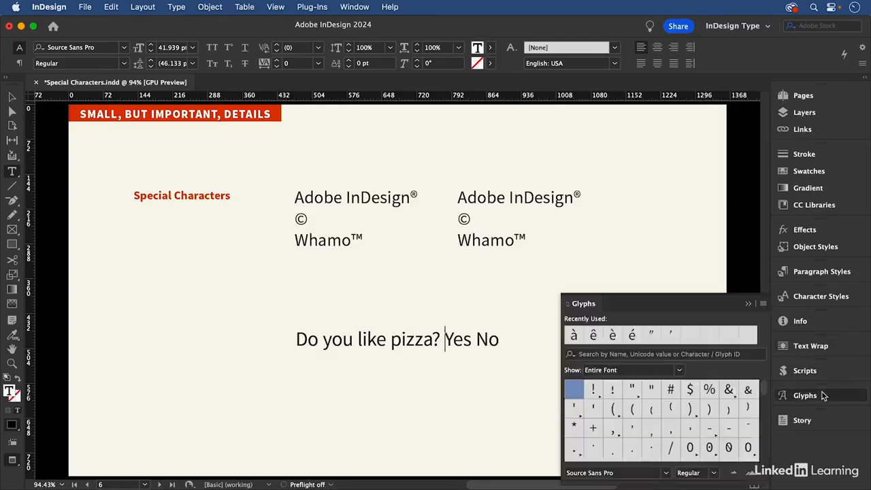
pyautogui.tripleClick(602, 472)
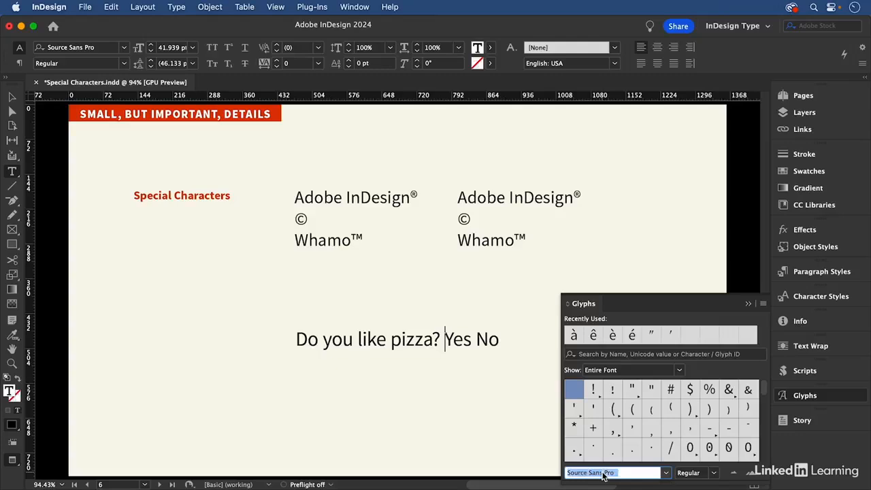
pyautogui.write('Wingdings')
pyautogui.press('Tab')
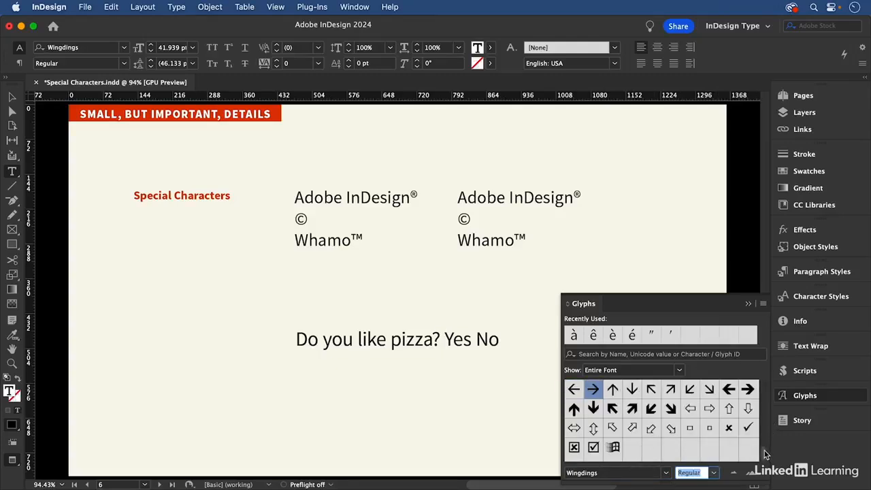
pyautogui.moveTo(764, 451); pyautogui.dragTo(761, 402)
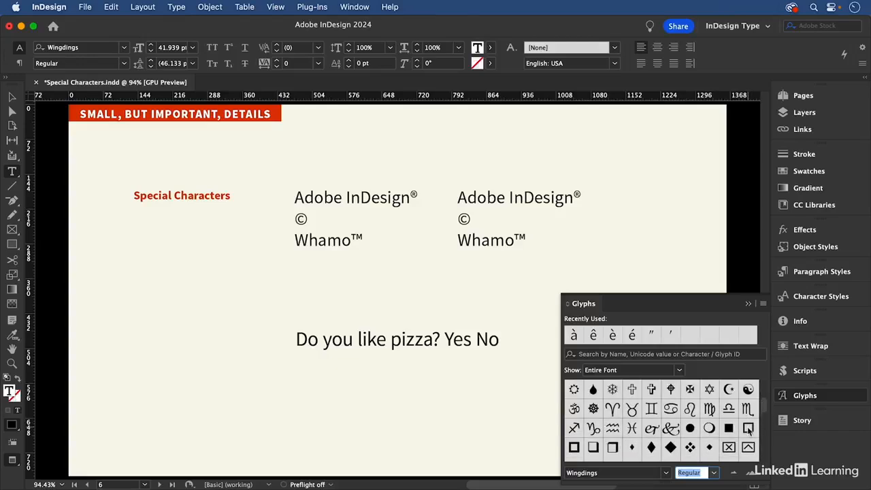
pyautogui.doubleClick(748, 429)
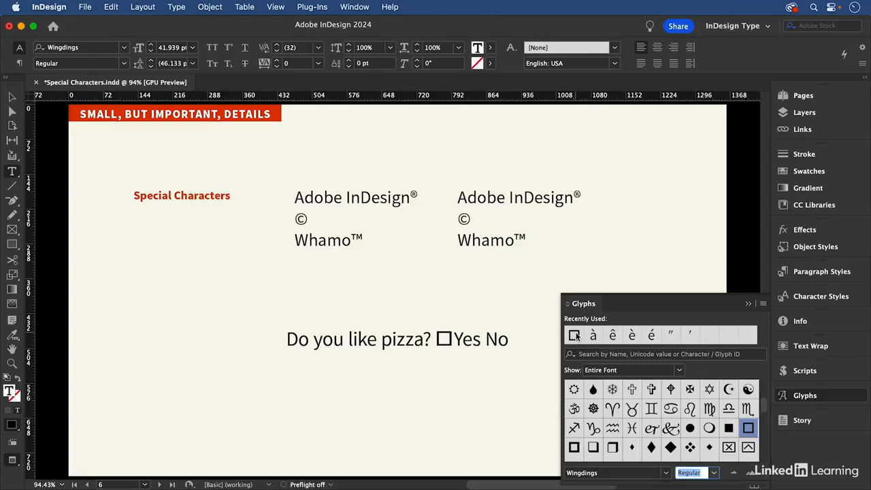
# - Add the recently used checkbox glyph to the My Glyphs set
pyautogui.rightClick(574, 335)
pyautogui.moveTo(653, 345)
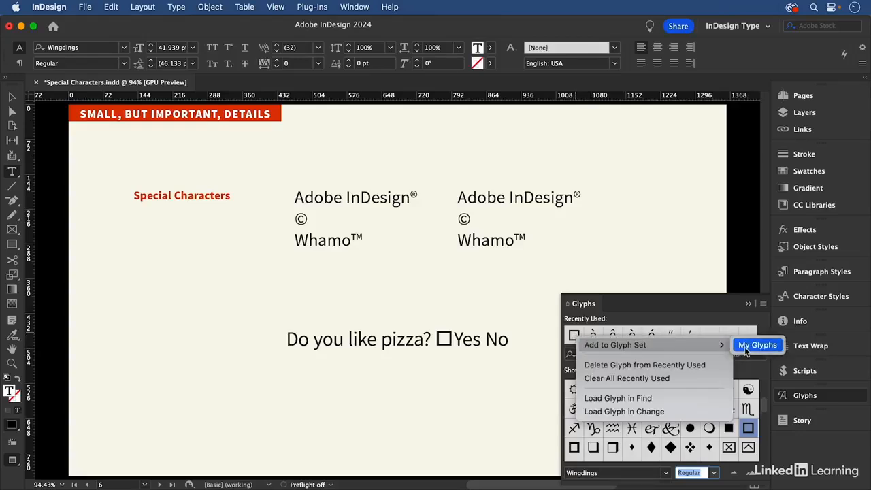
pyautogui.click(745, 347)
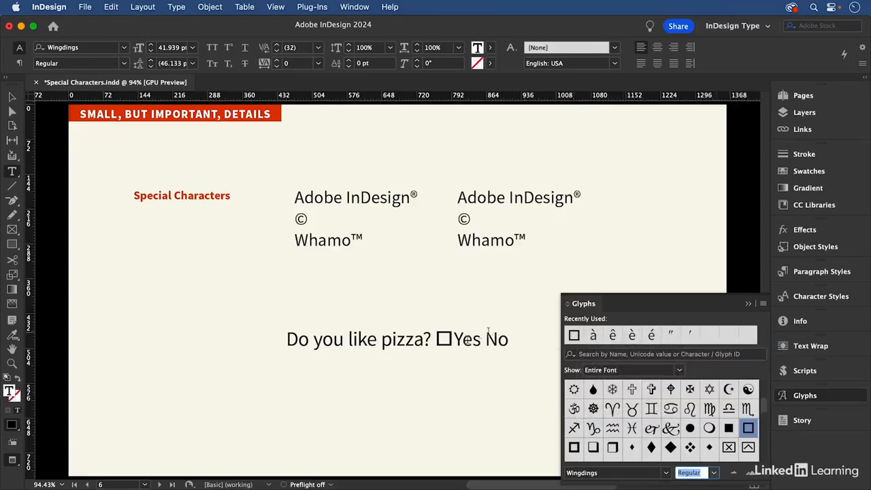
# - Try an em space between the checkbox and "Yes", undo it, and insert a thin space there instead
pyautogui.click(454, 338)
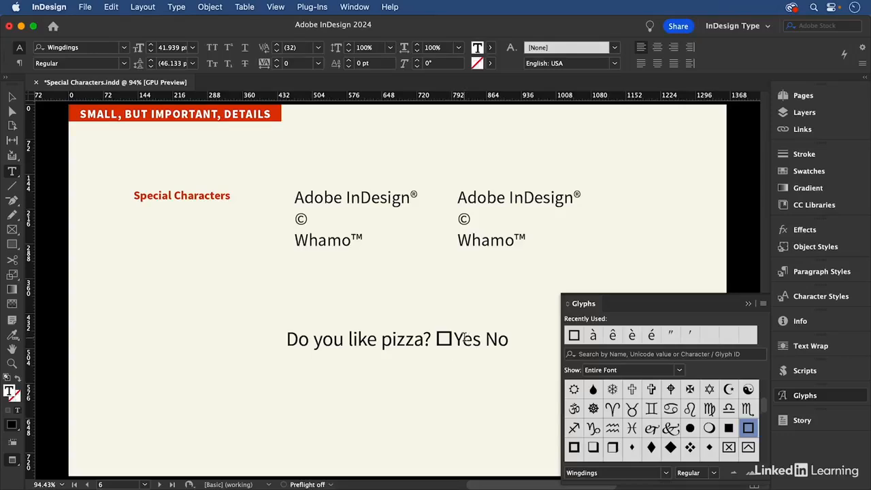
pyautogui.press('super+shift+m')
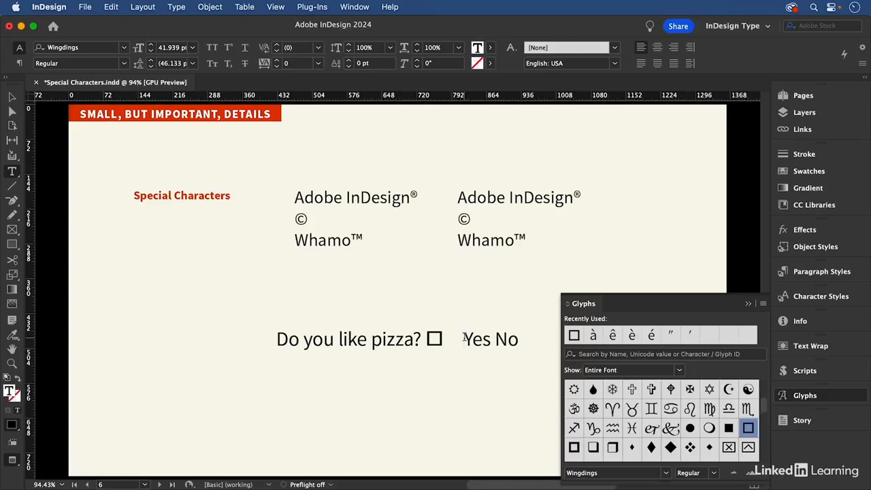
pyautogui.press('super+z')
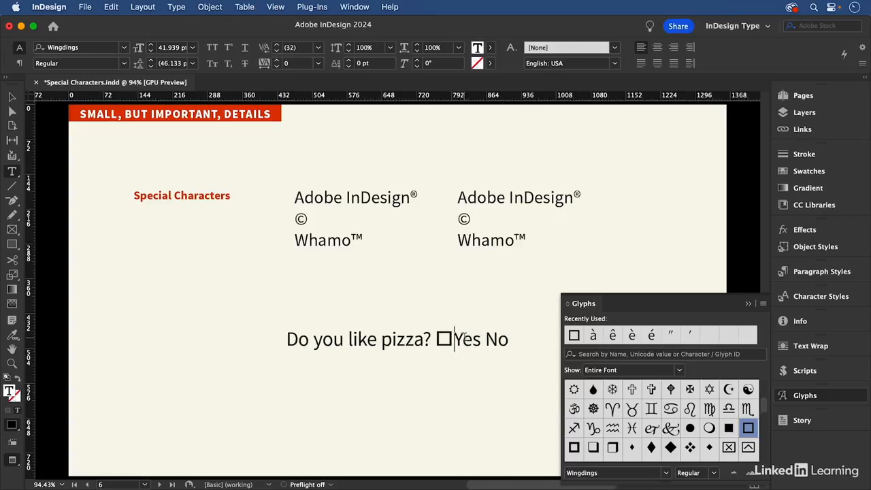
pyautogui.click(176, 7)
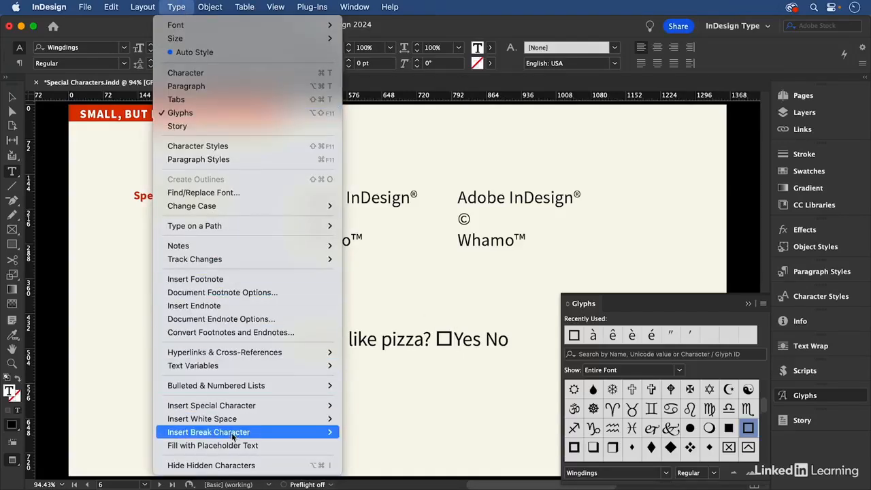
pyautogui.moveTo(235, 422)
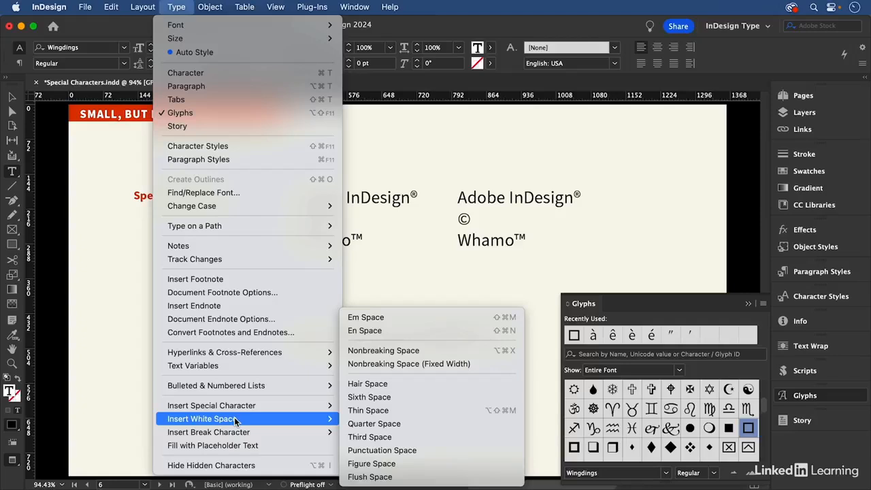
pyautogui.click(378, 411)
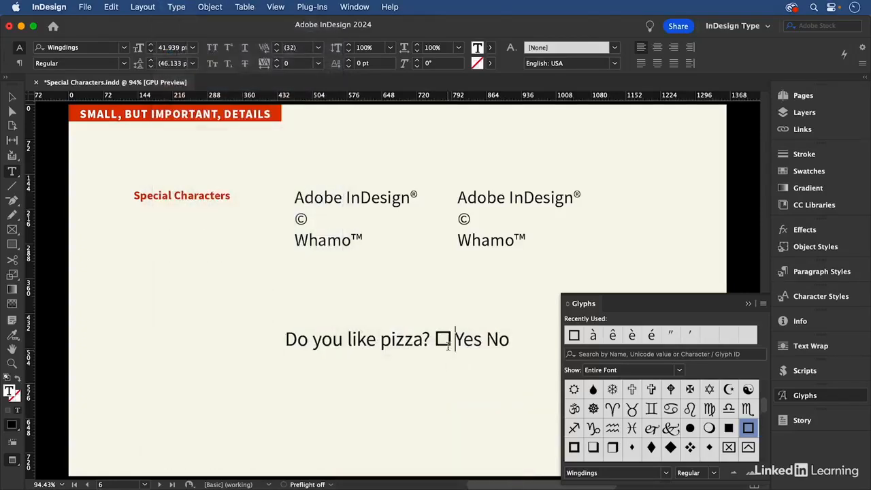
# - Copy the checkbox with its thin space, paste it directly before "No", and deselect the text
pyautogui.moveTo(449, 345); pyautogui.dragTo(441, 346)
pyautogui.press('super+c')
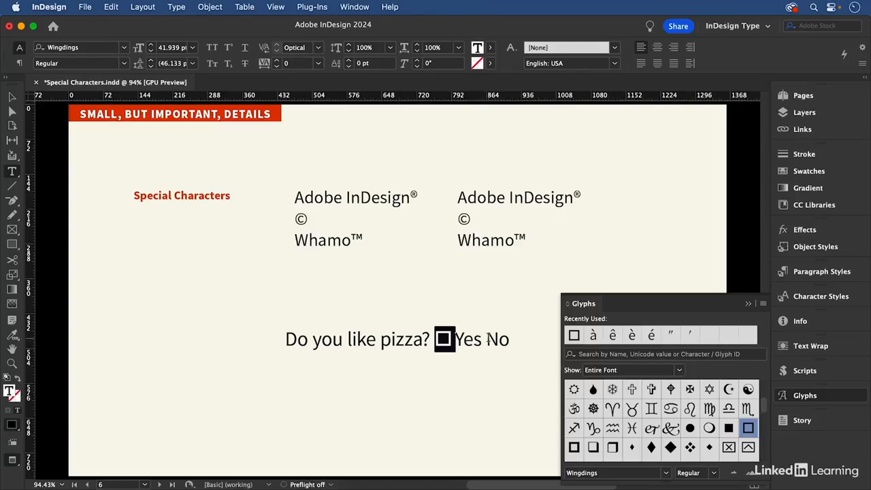
pyautogui.click(487, 339)
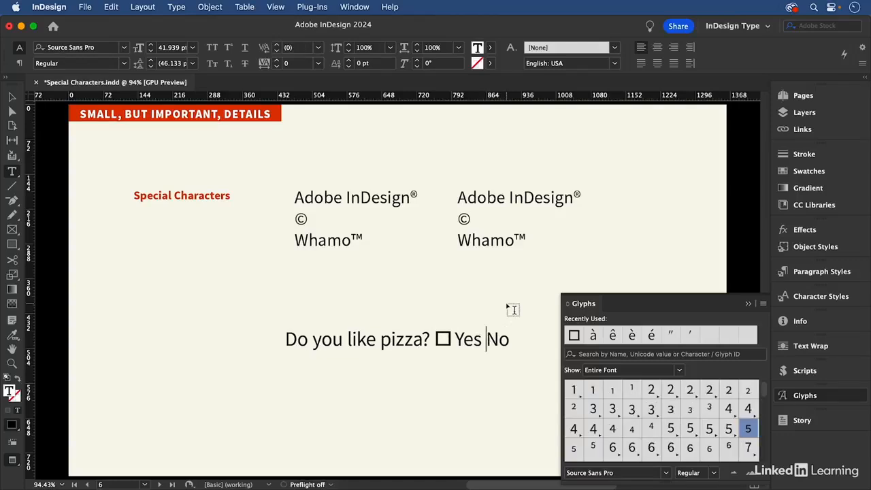
pyautogui.press('super+v')
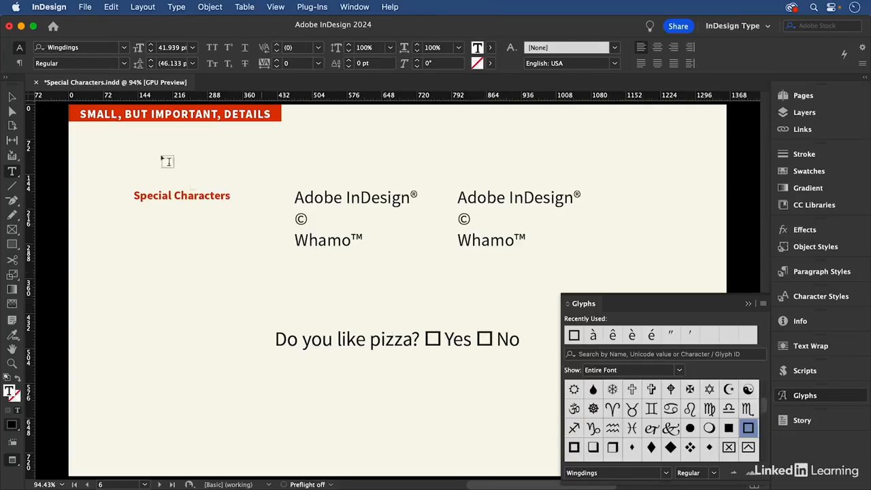
pyautogui.click(11, 97)
pyautogui.click(132, 143)
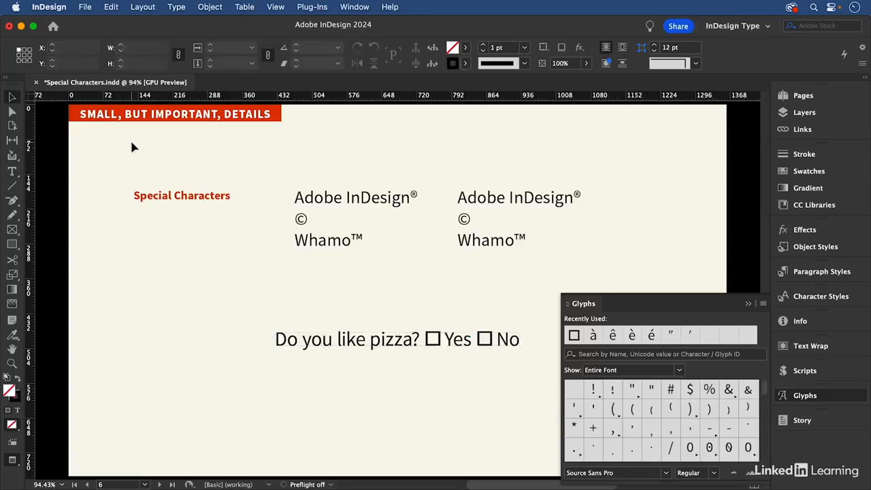
# - Review the dash length comparison, the en dash examples and the em dash examples on pages 7 to 9
pyautogui.hotkey('shift', 'pagedown')
pyautogui.click(749, 304)
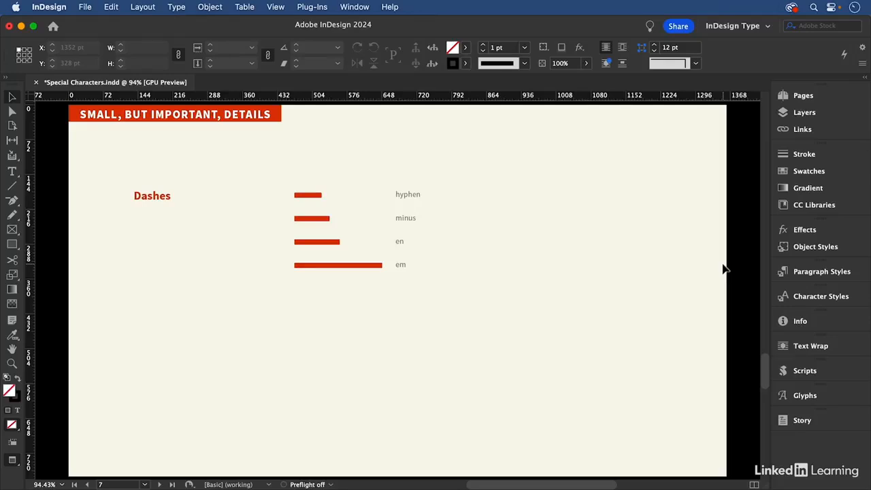
pyautogui.hotkey('shift', 'pagedown')
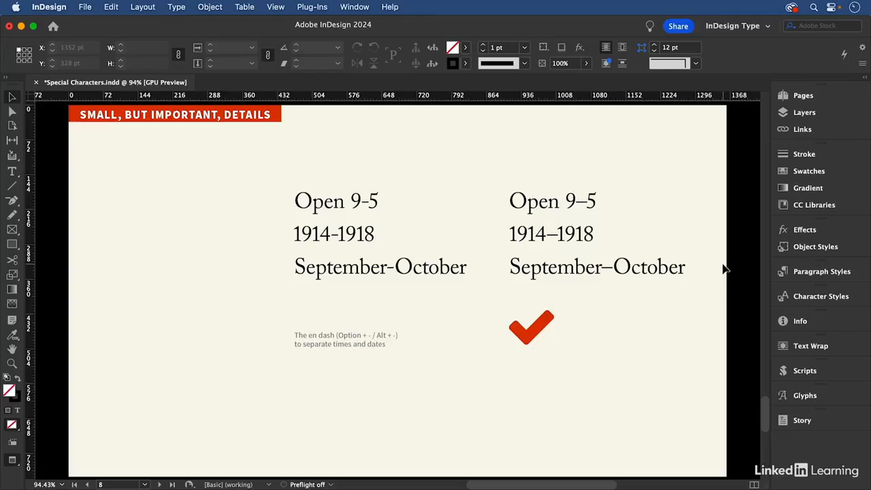
pyautogui.hotkey('shift', 'pagedown')
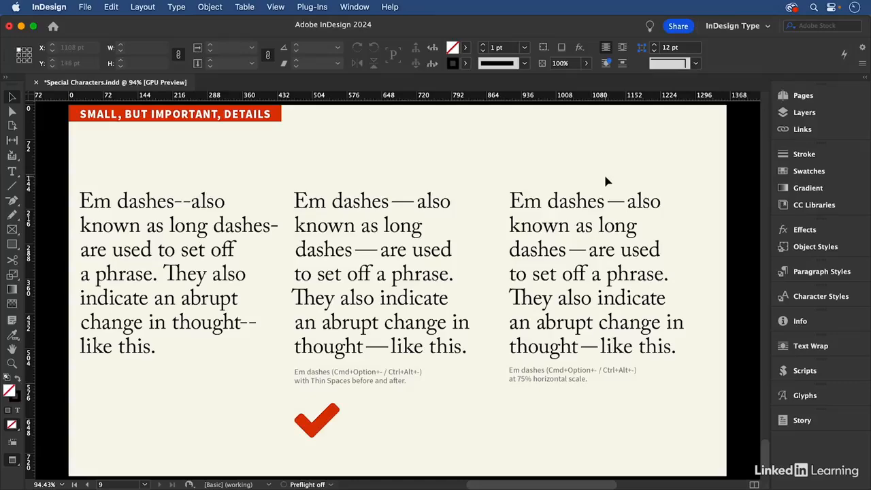
# - Examine the horizontal scale and character style of the first em dash in the third column, then deselect it
pyautogui.doubleClick(614, 201)
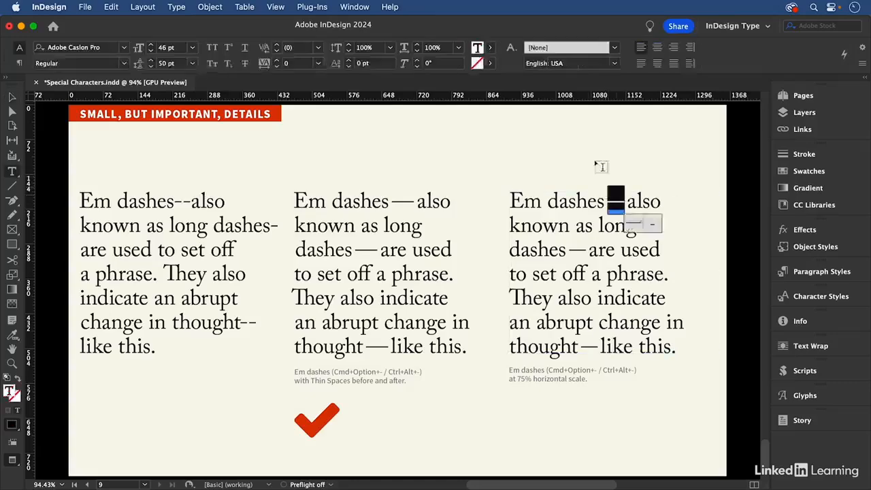
pyautogui.click(444, 49)
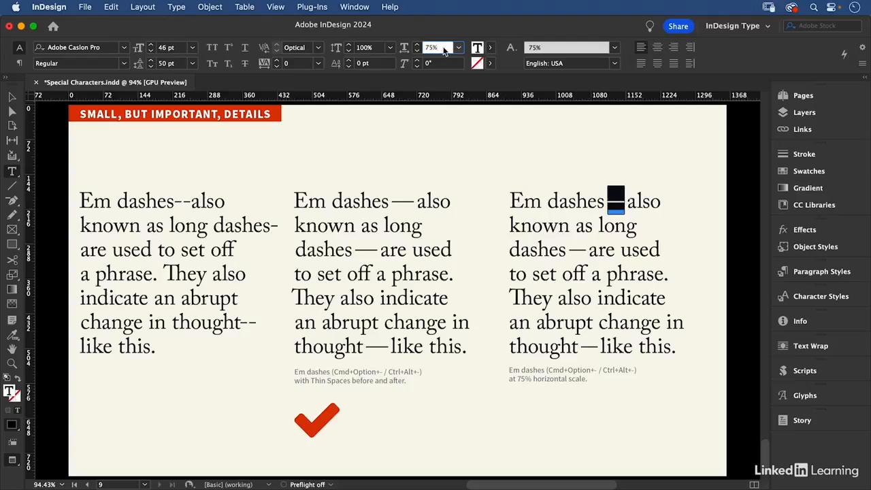
pyautogui.press('Return')
pyautogui.press('shift+super+F11')
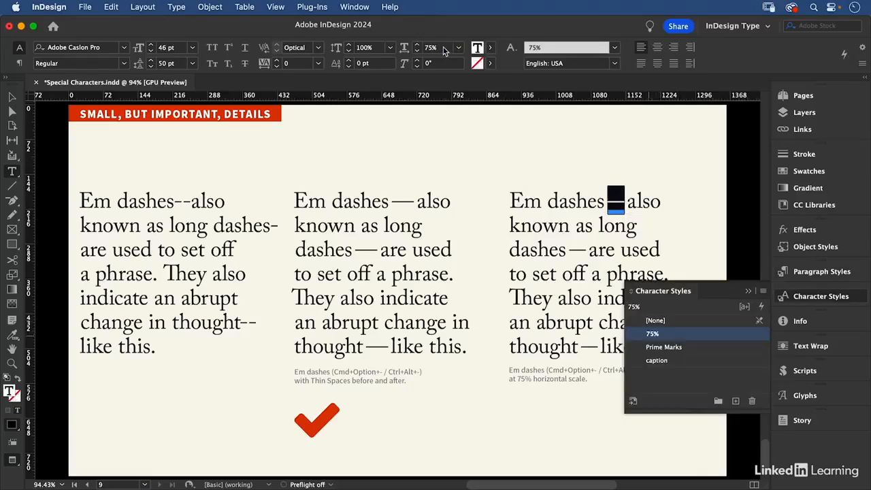
pyautogui.press('shift+super+F11')
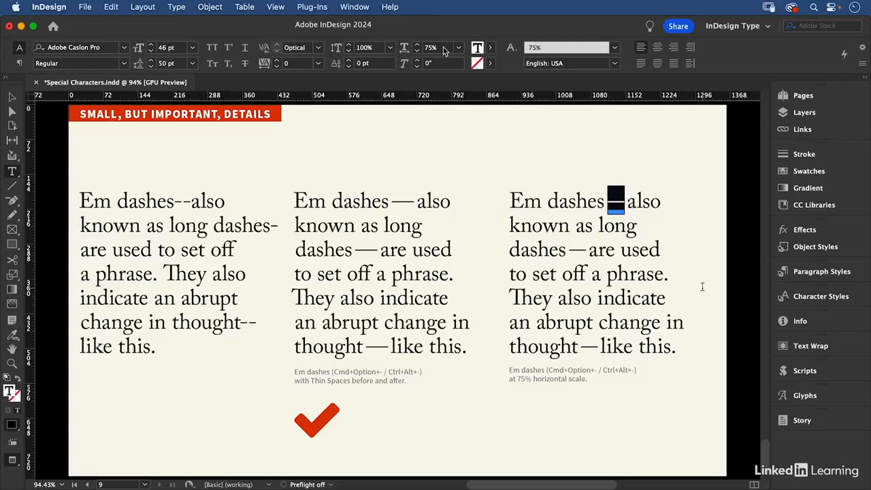
pyautogui.press('Escape')
pyautogui.click(312, 144)
# - Select the double hyphen between "dashes" and "also" in the first text column's opening line
pyautogui.click(173, 204)
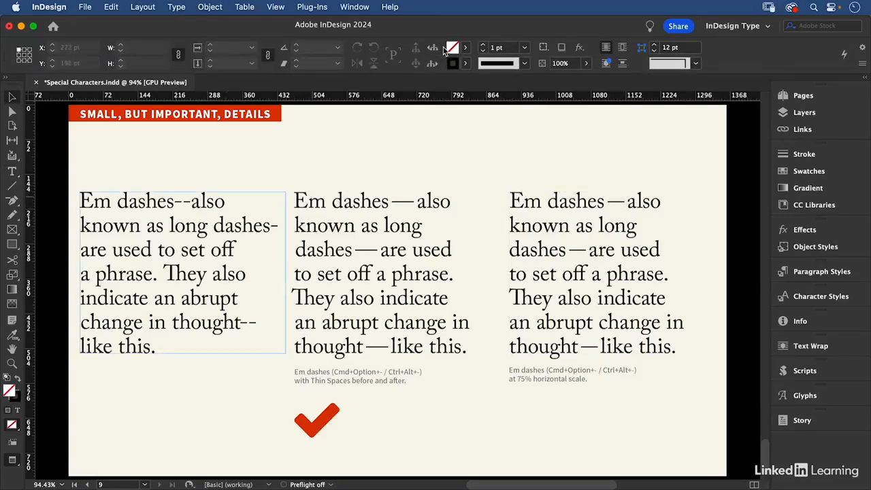
pyautogui.doubleClick(173, 201)
pyautogui.hotkey('shift', 'Right')
pyautogui.hotkey('shift', 'Right')
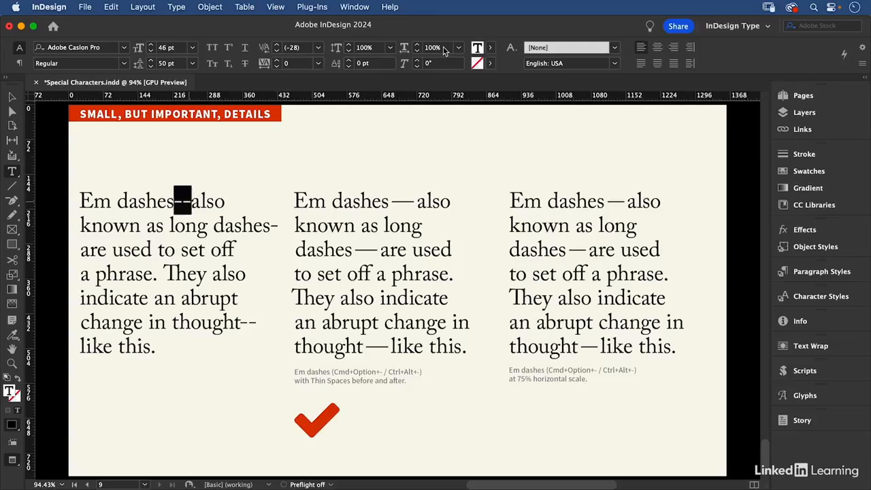